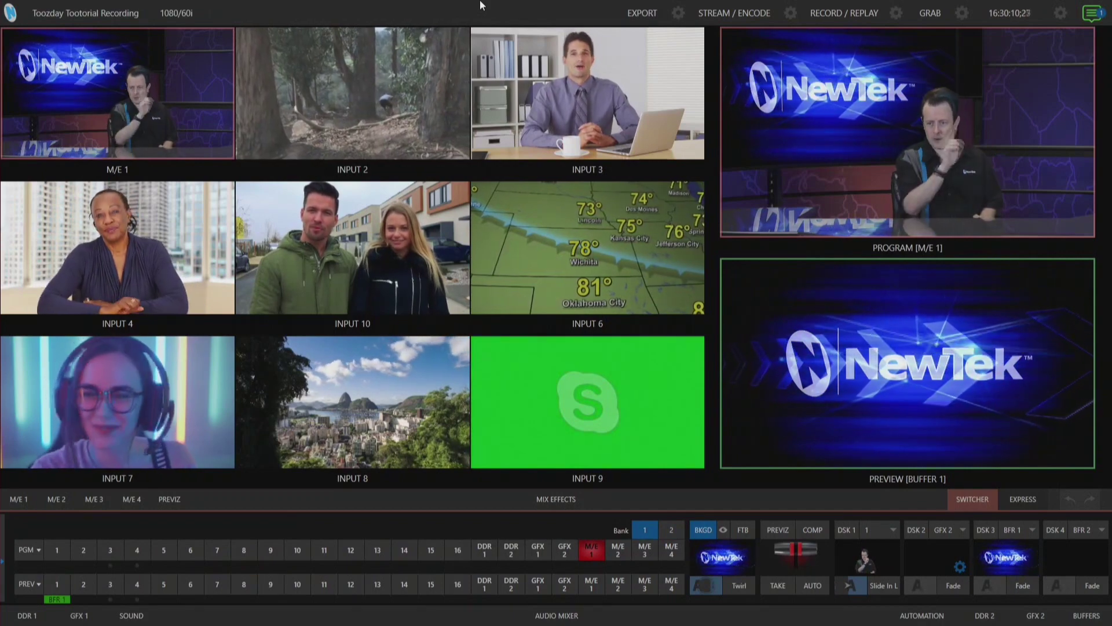
Check the installed build in Notifications, then exit the live session through File > Exit
left_click(1093, 14)
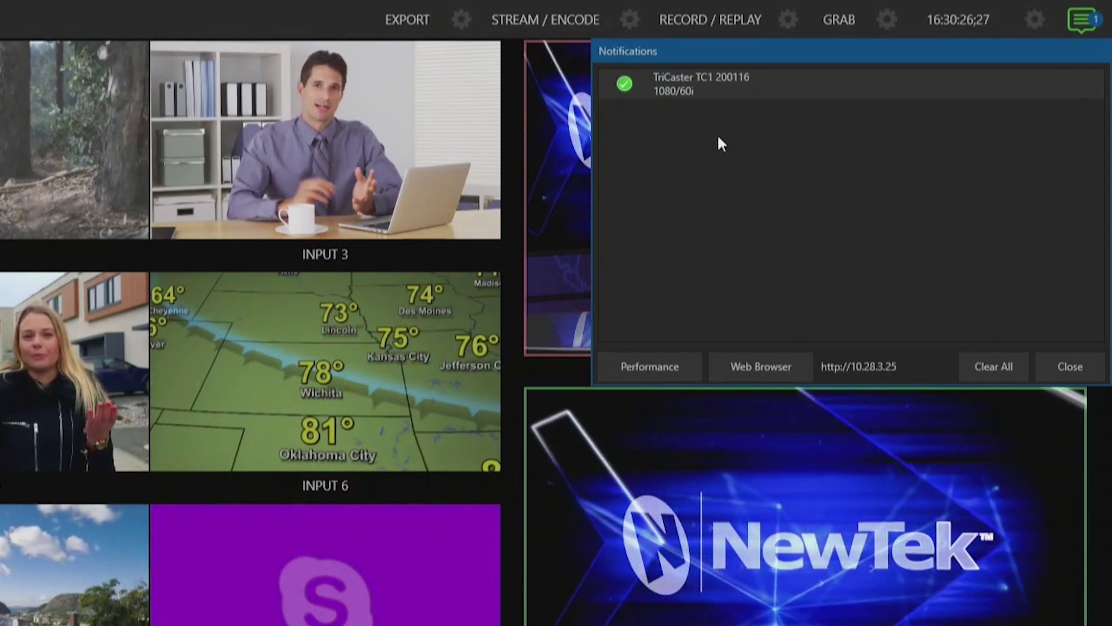
left_click(1087, 375)
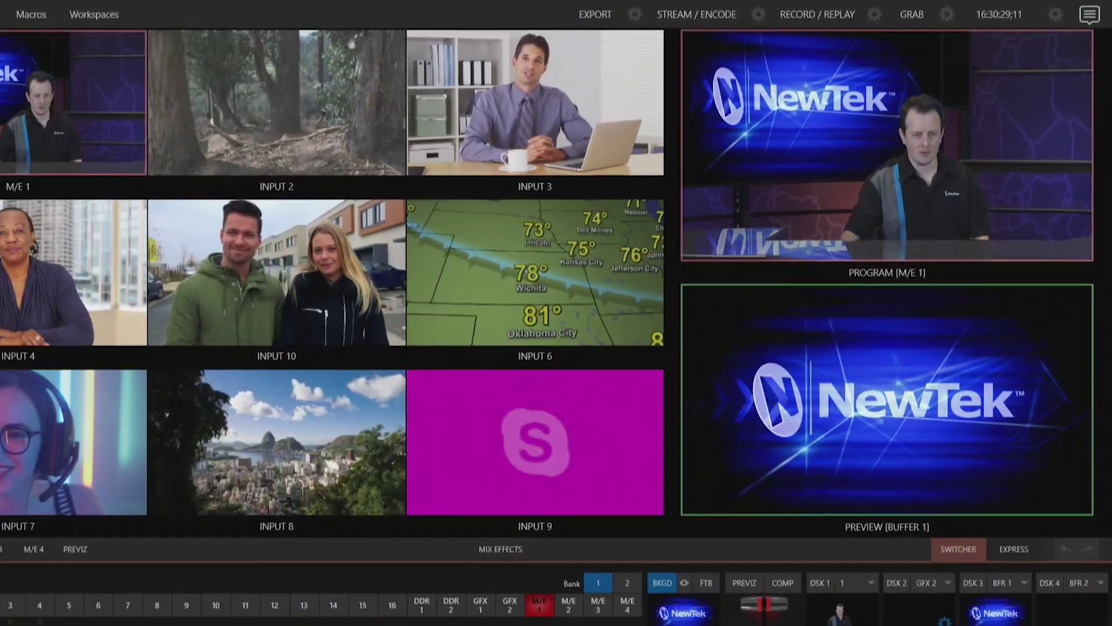
left_click(36, 13)
left_click(67, 93)
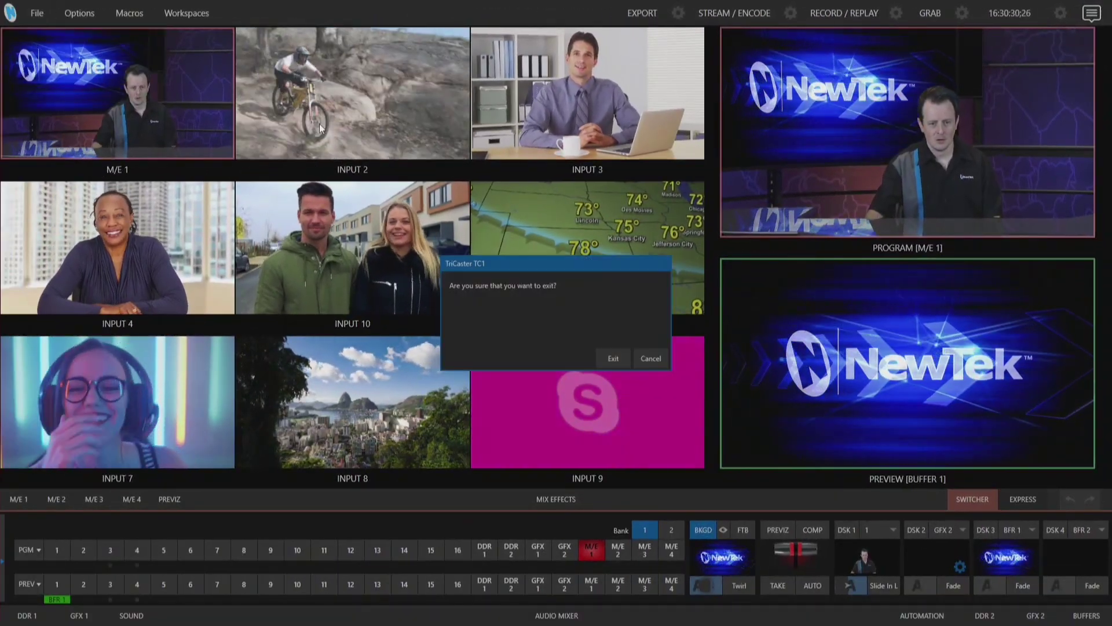
left_click(621, 358)
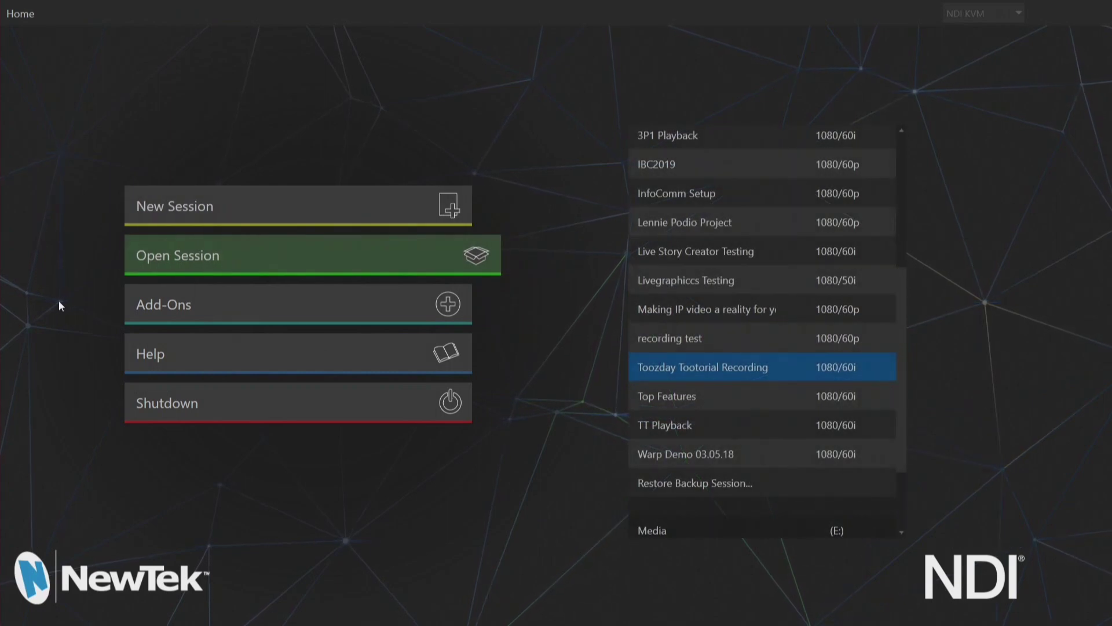
Confirm build 7-1-200116C under Help > About TC1, then close the dialog
left_click(180, 356)
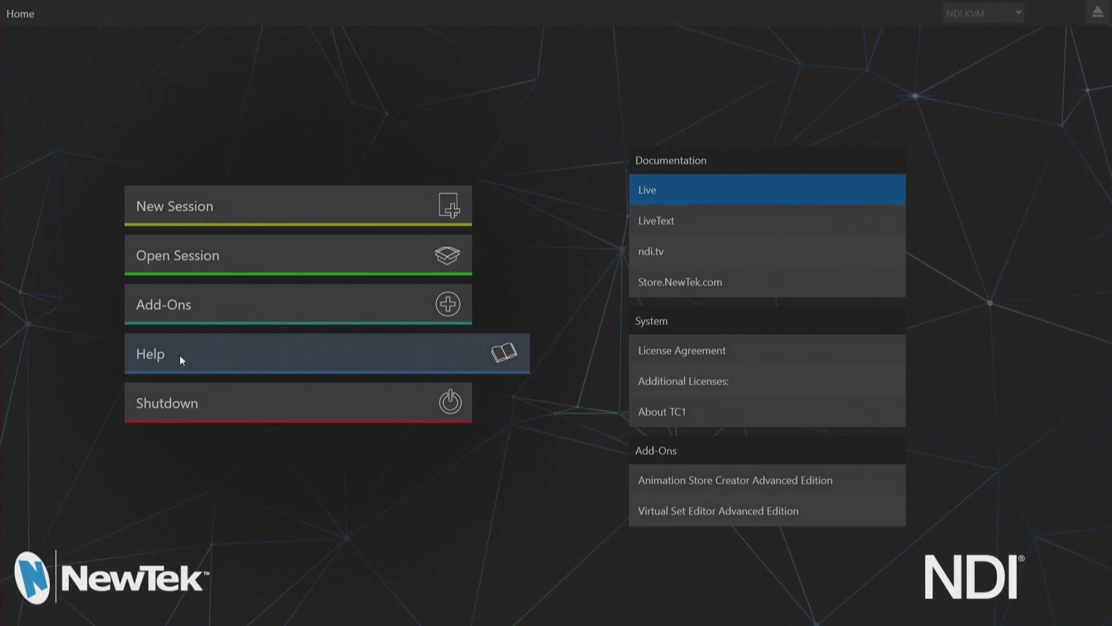
left_click(745, 413)
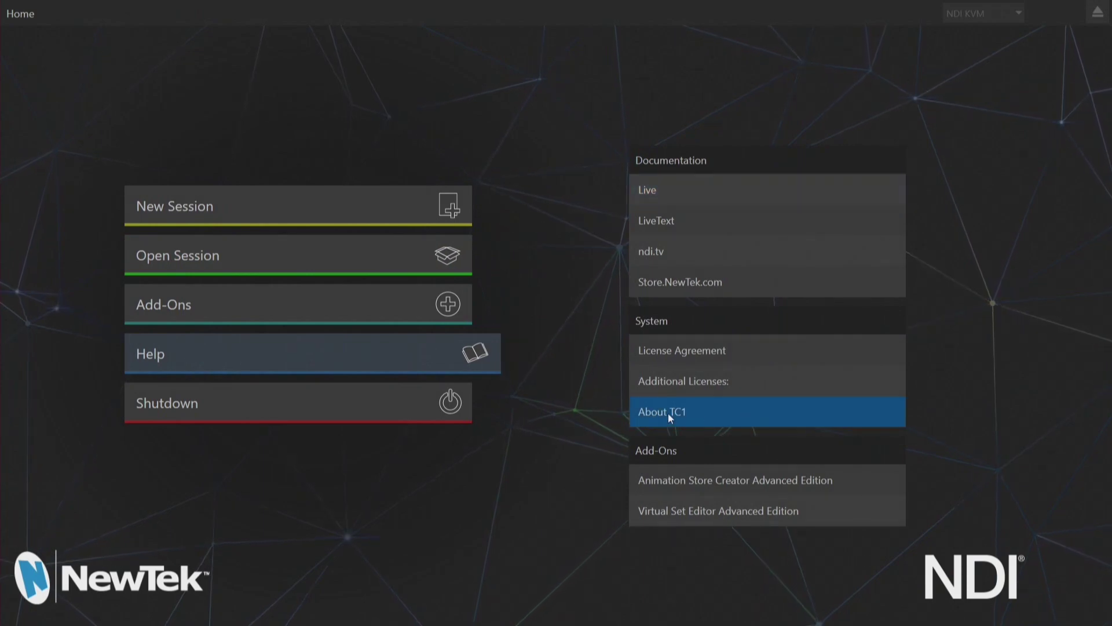
left_click(752, 410)
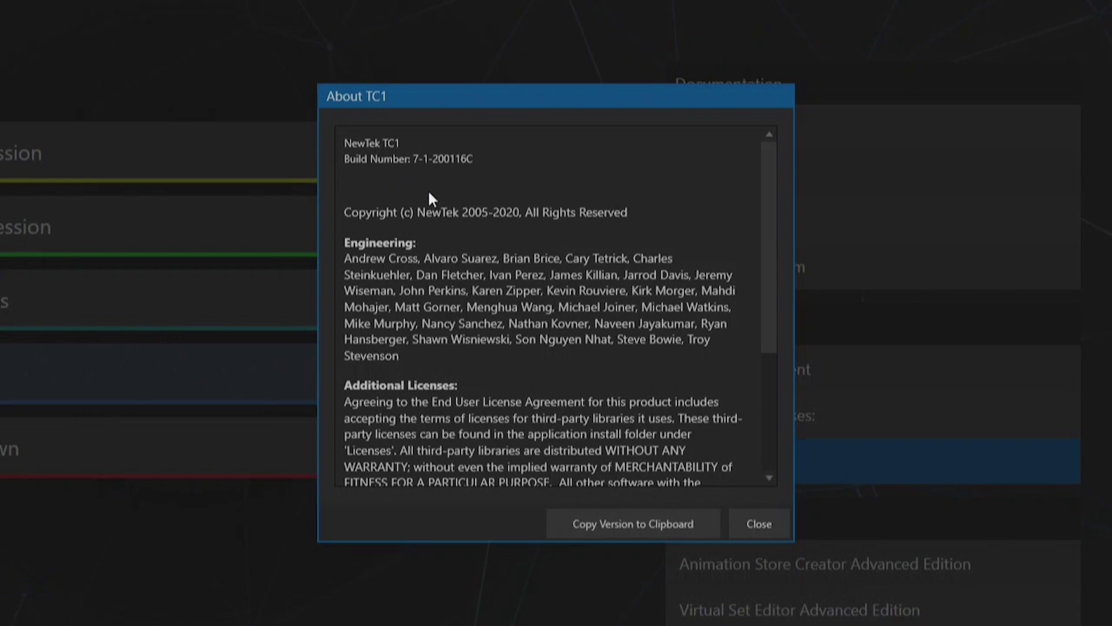
left_click(756, 524)
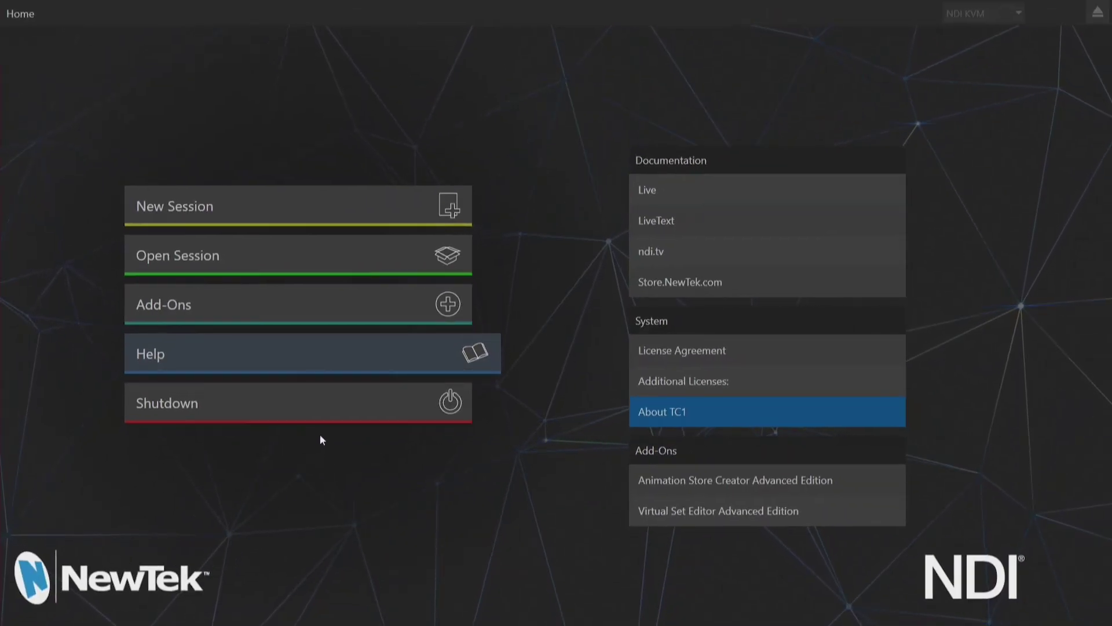
left_click(321, 408)
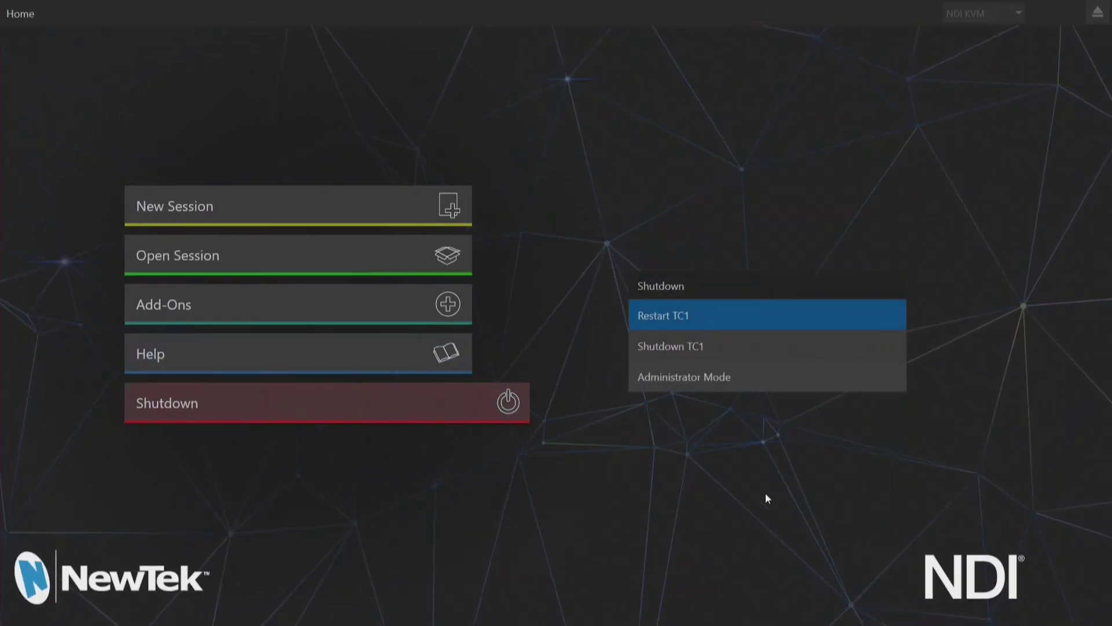
Exit TriCaster to Windows from Administrator Mode
left_click(718, 380)
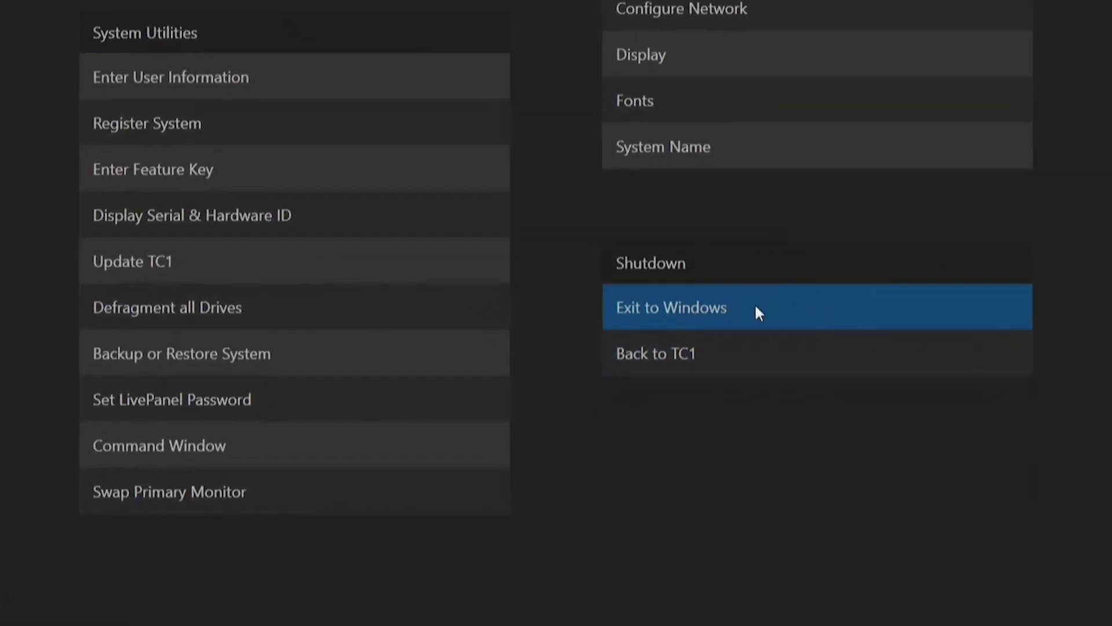
left_click(755, 307)
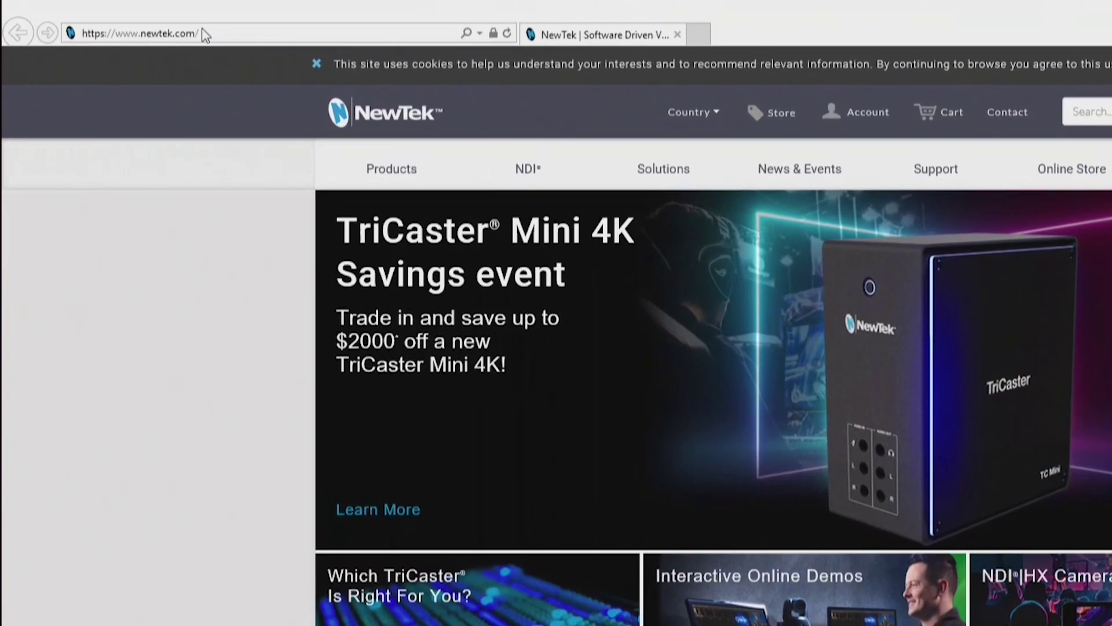
Go to newtek.com/downloads and download the TriCaster TC1 7-1-200210 update
left_click(165, 27)
left_click(242, 33)
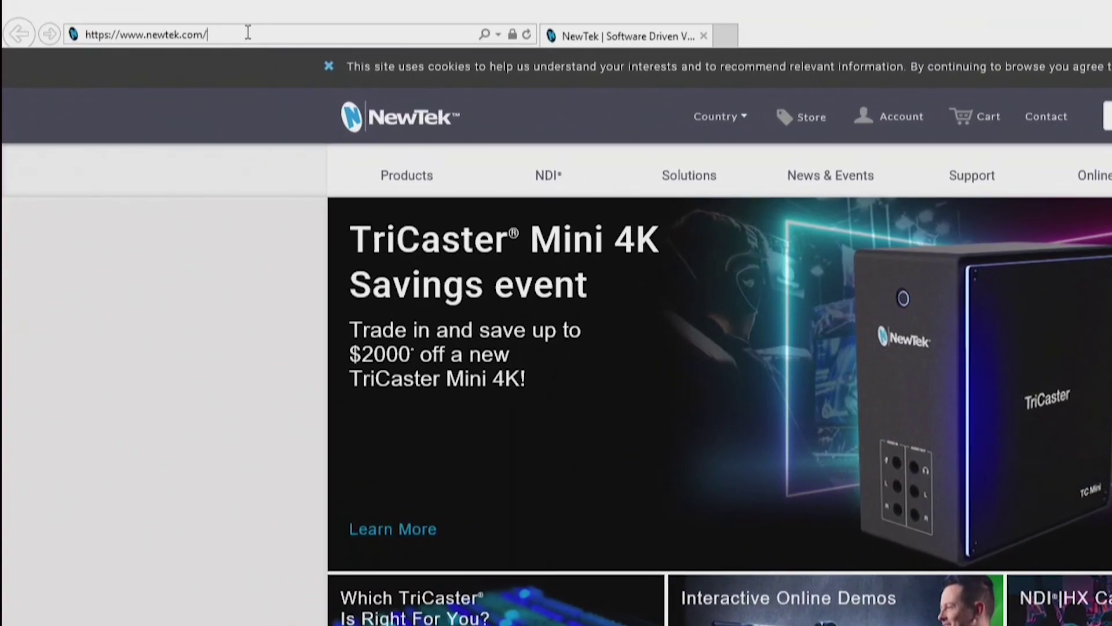
type("downloads")
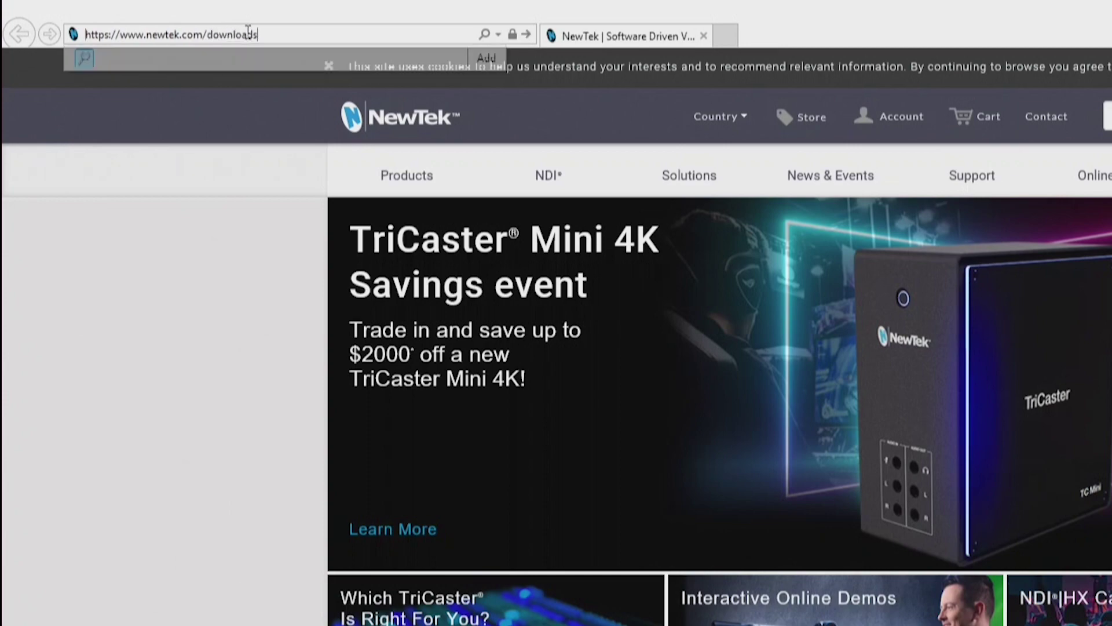
key("Return")
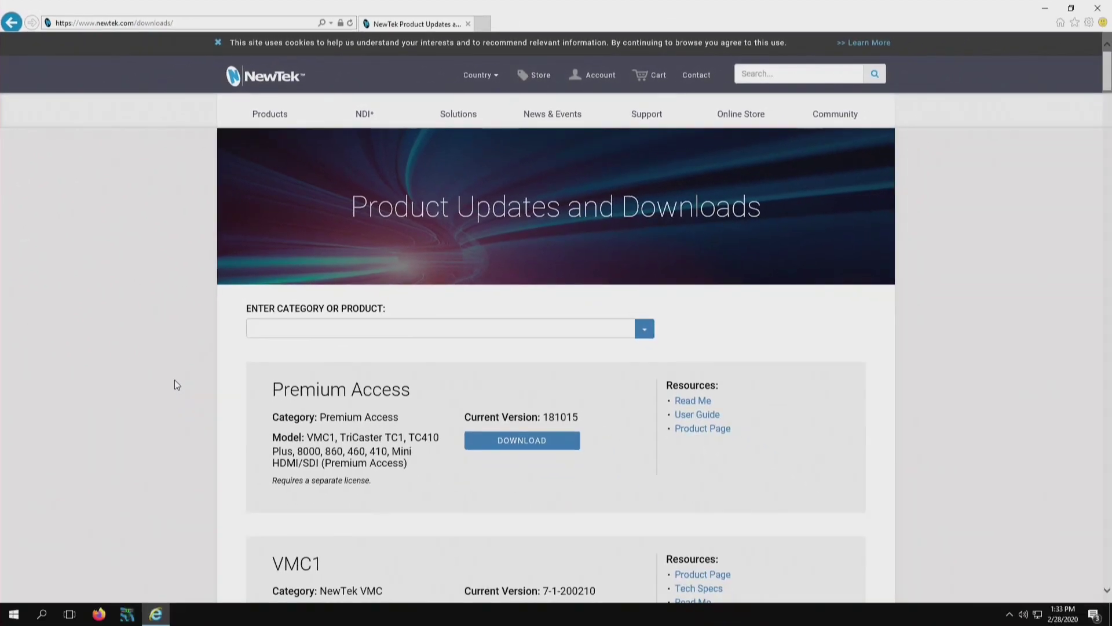
scroll(273, 572, "down", 3)
scroll(175, 380, "down", 8)
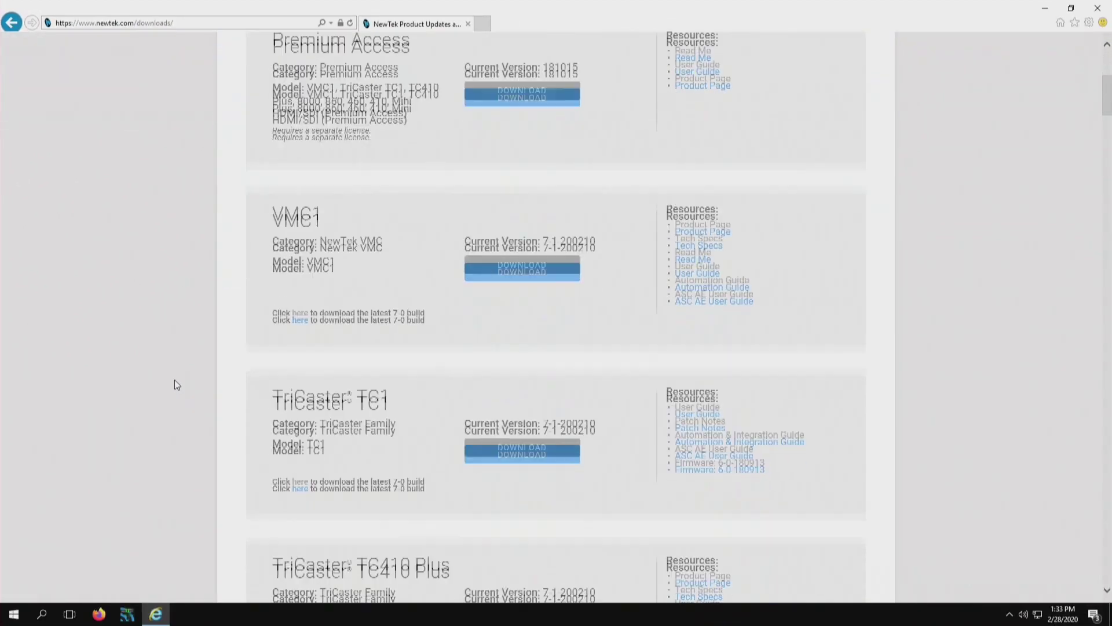
scroll(175, 381, "down", 10)
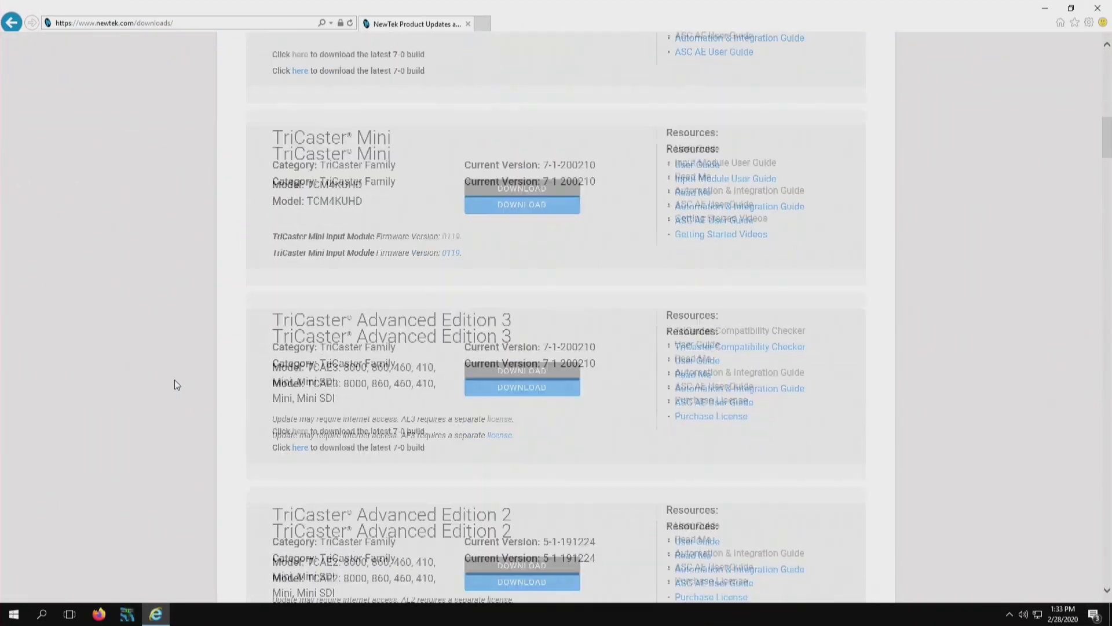
scroll(175, 381, "up", 10)
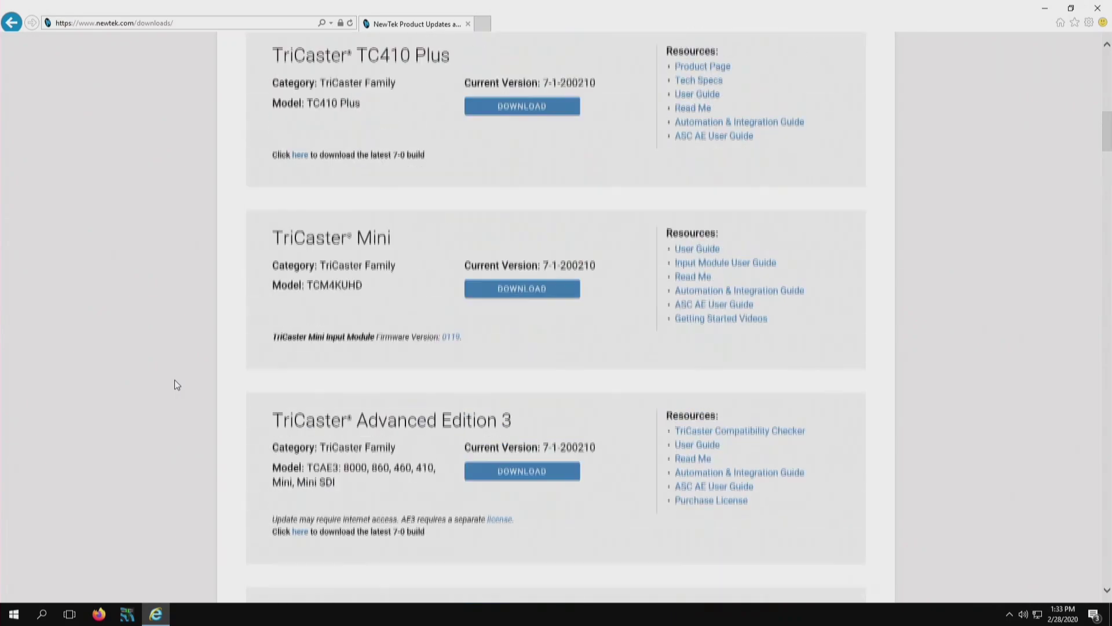
scroll(175, 380, "up", 6)
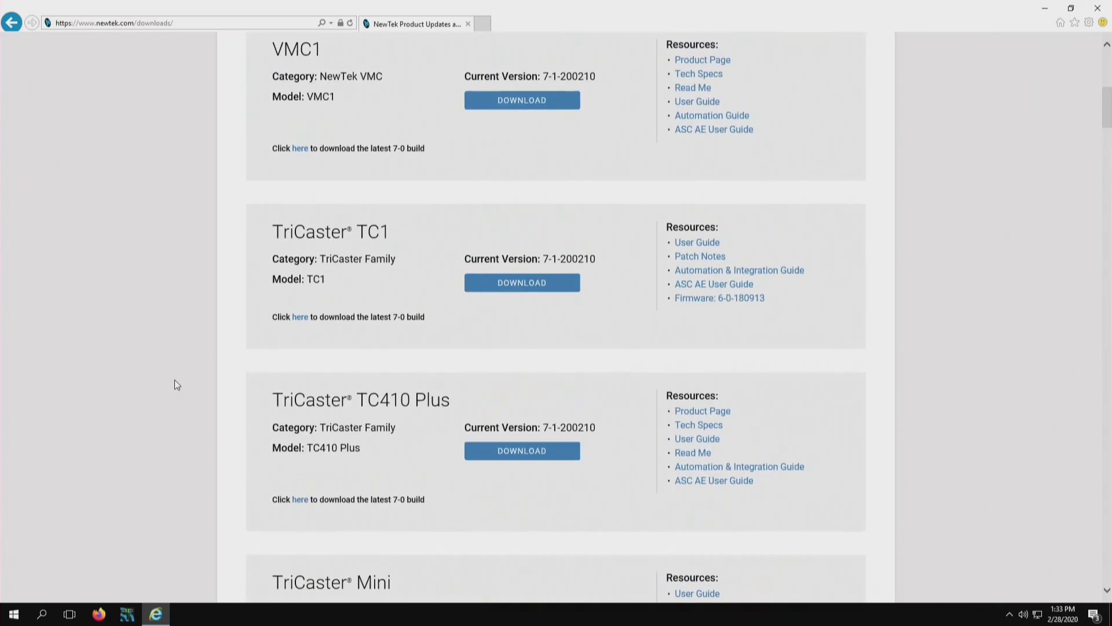
scroll(176, 385, "down", 1)
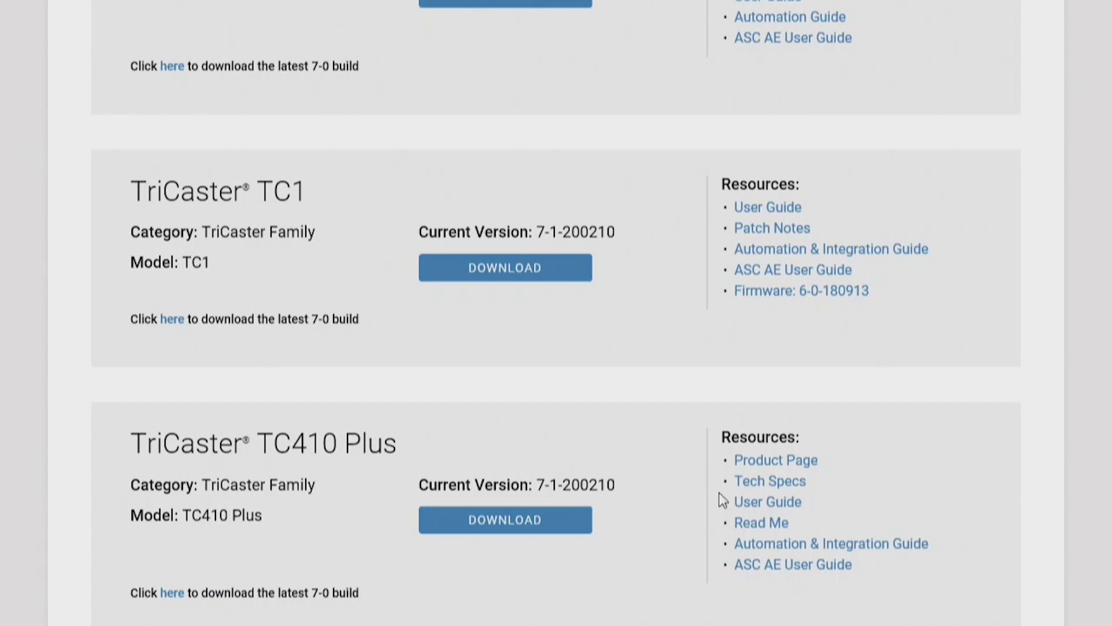
left_click(535, 277)
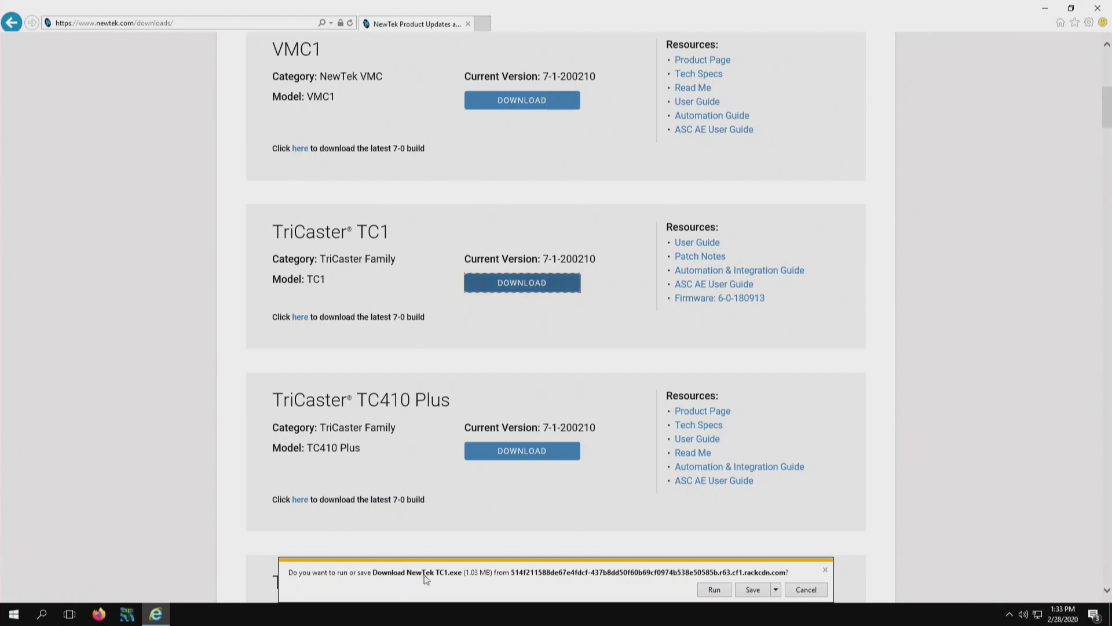
Run the downloaded Download NewTek TC1.exe setup file
left_click(718, 590)
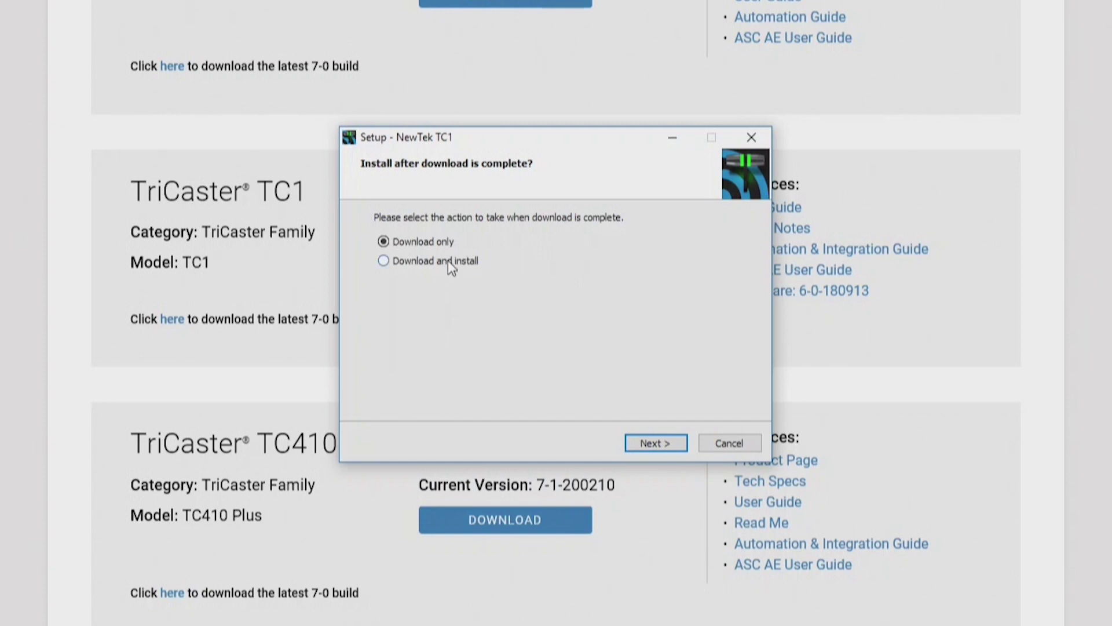
Choose to install after downloading and accept the setup's licence agreement
left_click(450, 262)
left_click(669, 445)
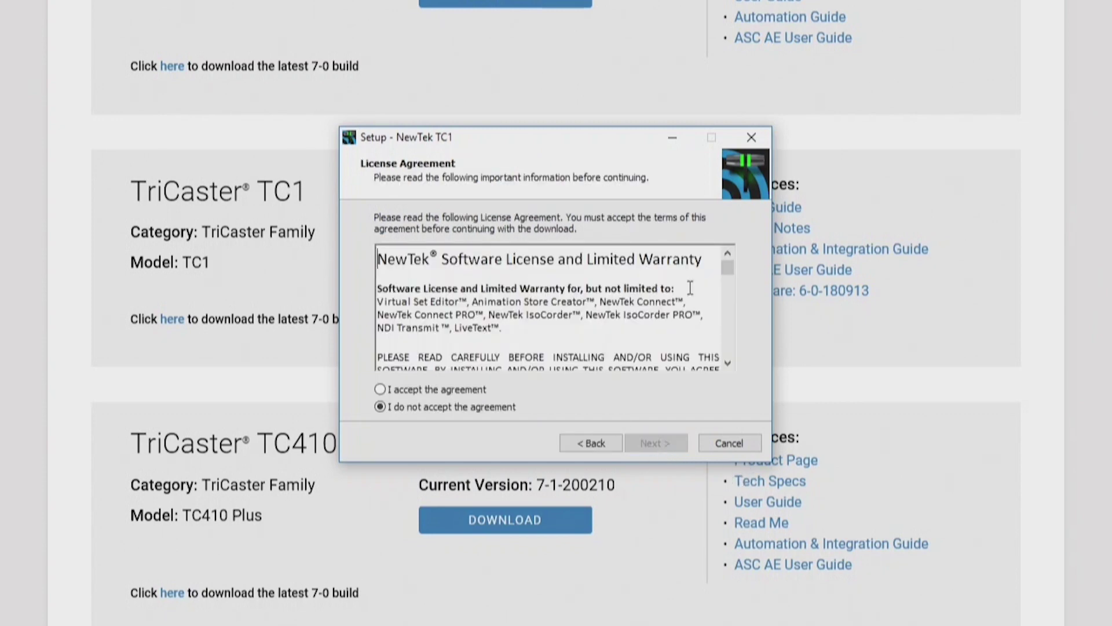
left_click(447, 390)
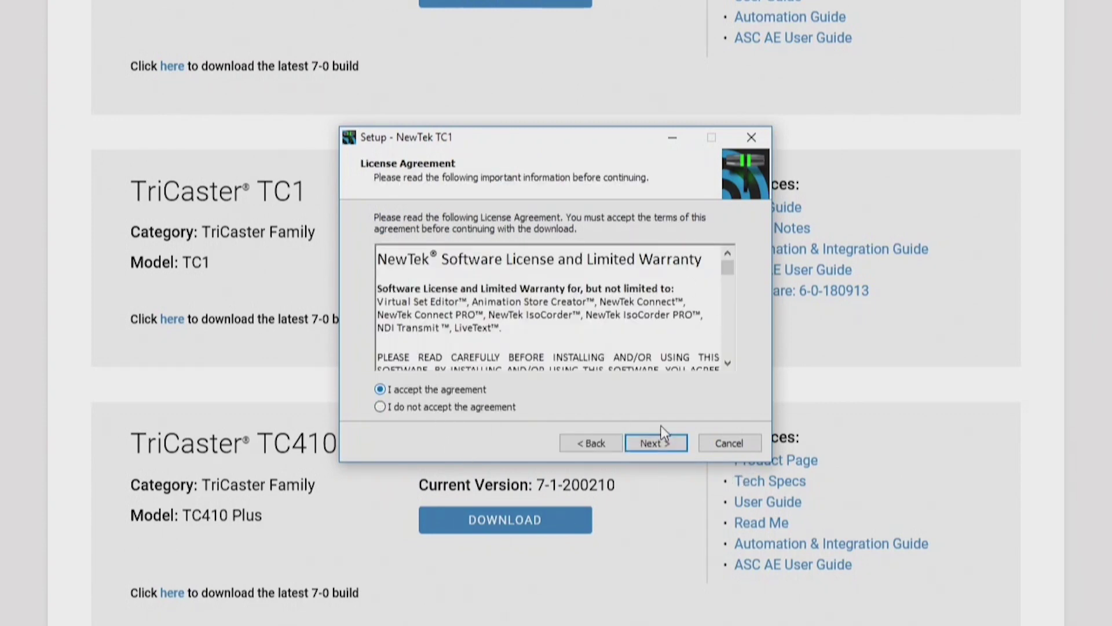
left_click(668, 447)
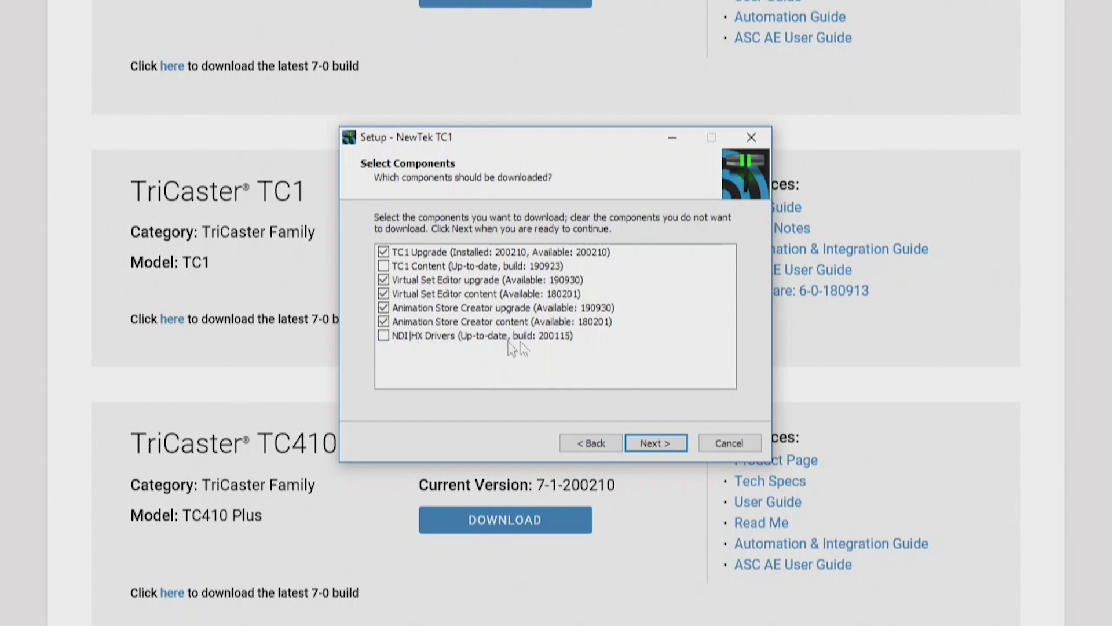
Deselect the Animation Store Creator and Virtual Set Editor items, keeping only TC1 Upgrade, and start downloading
left_click(384, 322)
left_click(383, 308)
left_click(384, 293)
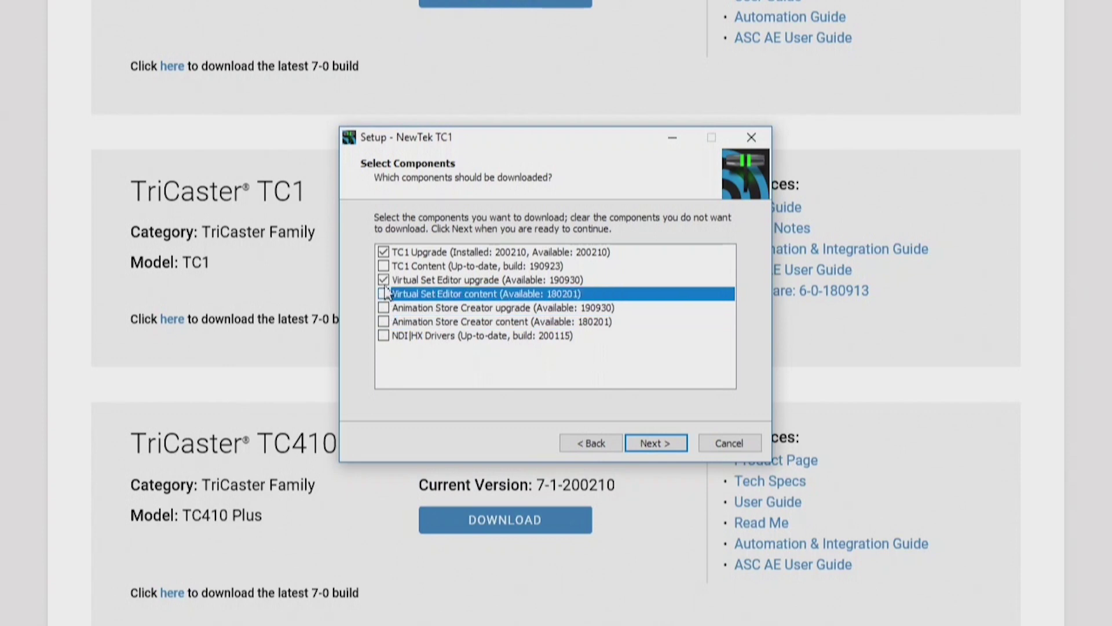
left_click(384, 279)
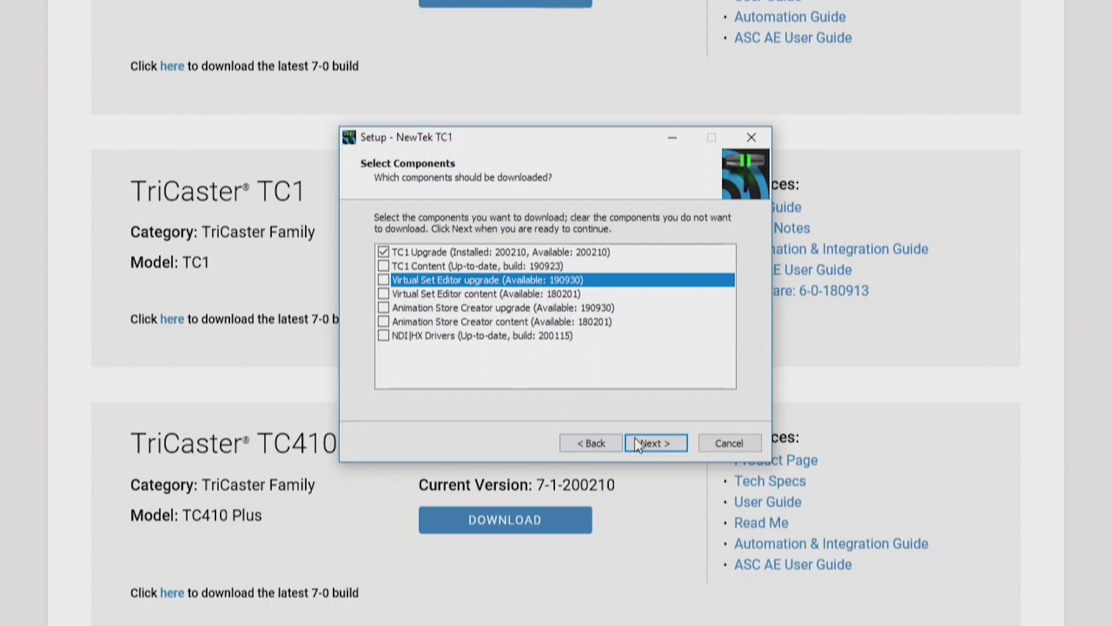
left_click(664, 443)
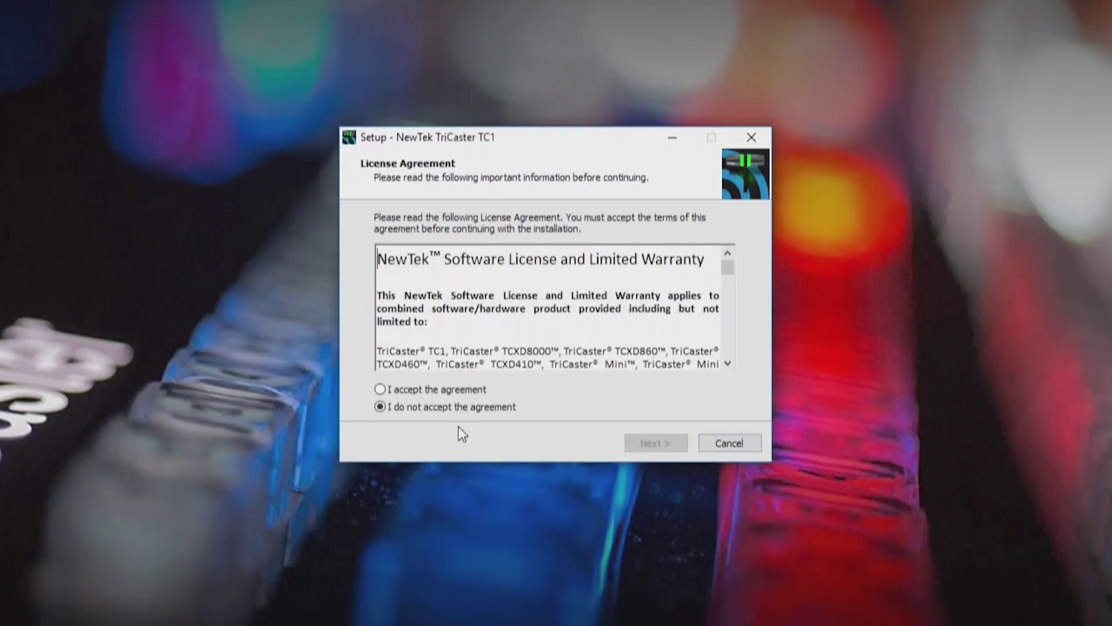
Install the TC1 update in English (US), accept both licences, and postpone system restore
left_click(457, 392)
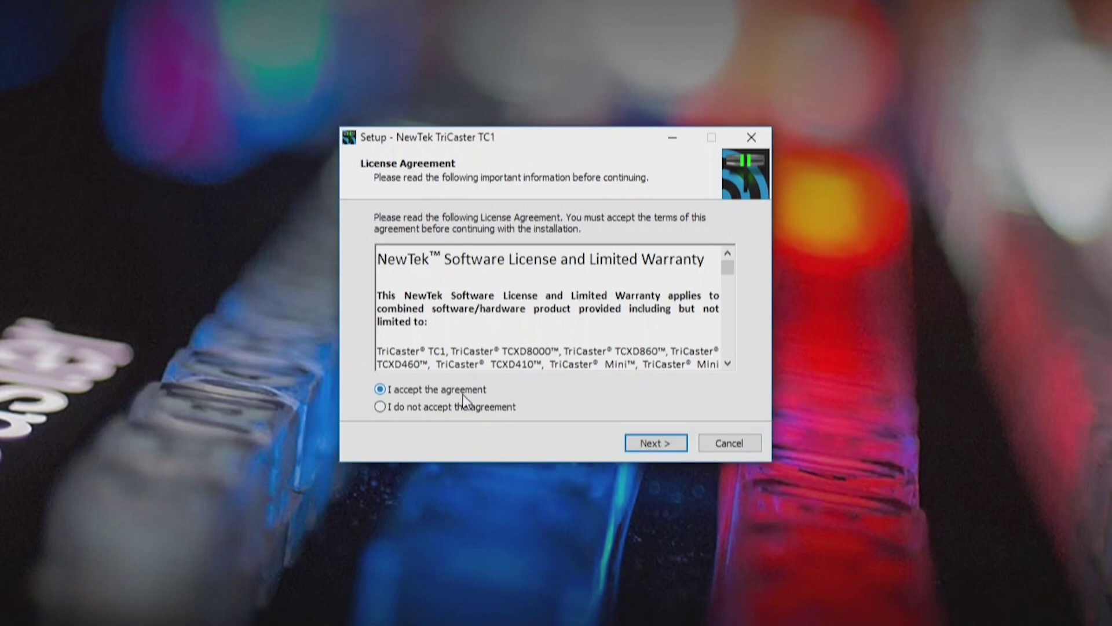
left_click(670, 442)
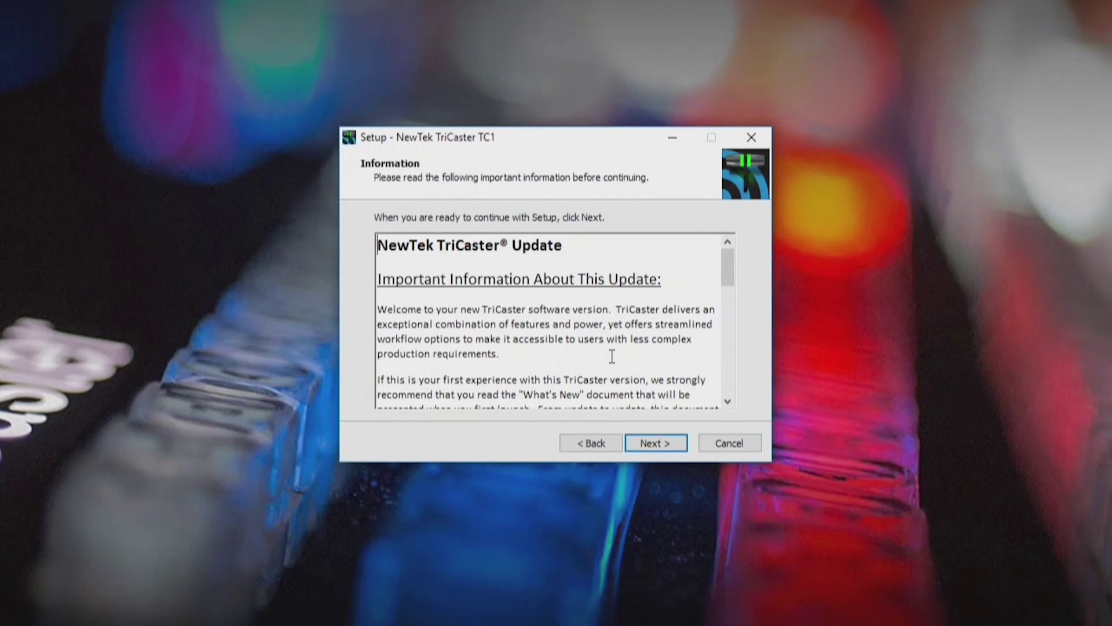
left_click(668, 449)
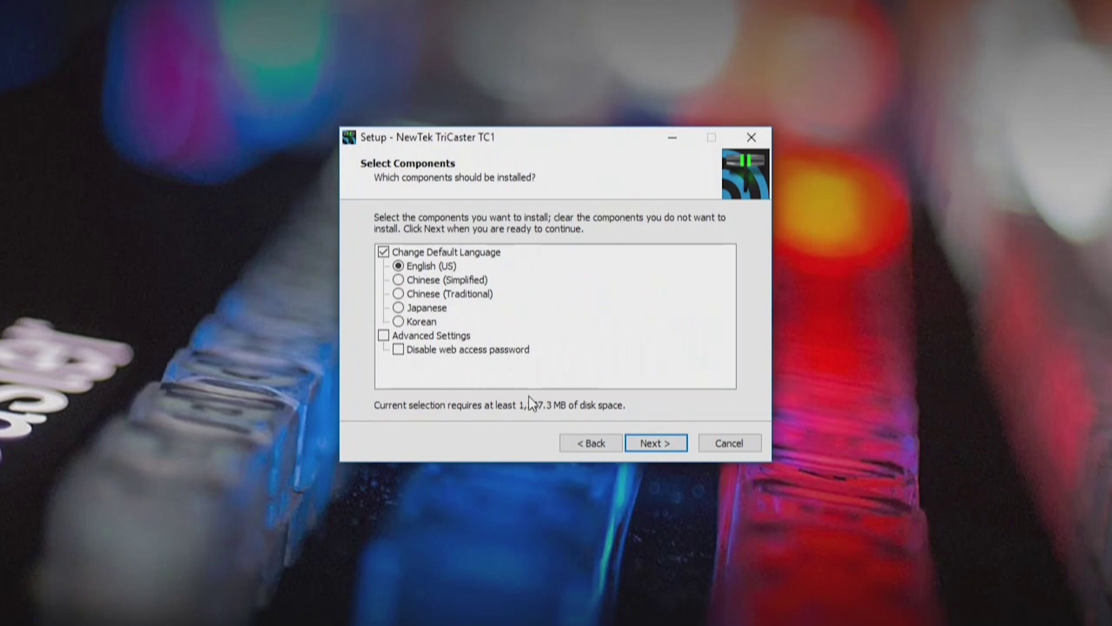
left_click(658, 443)
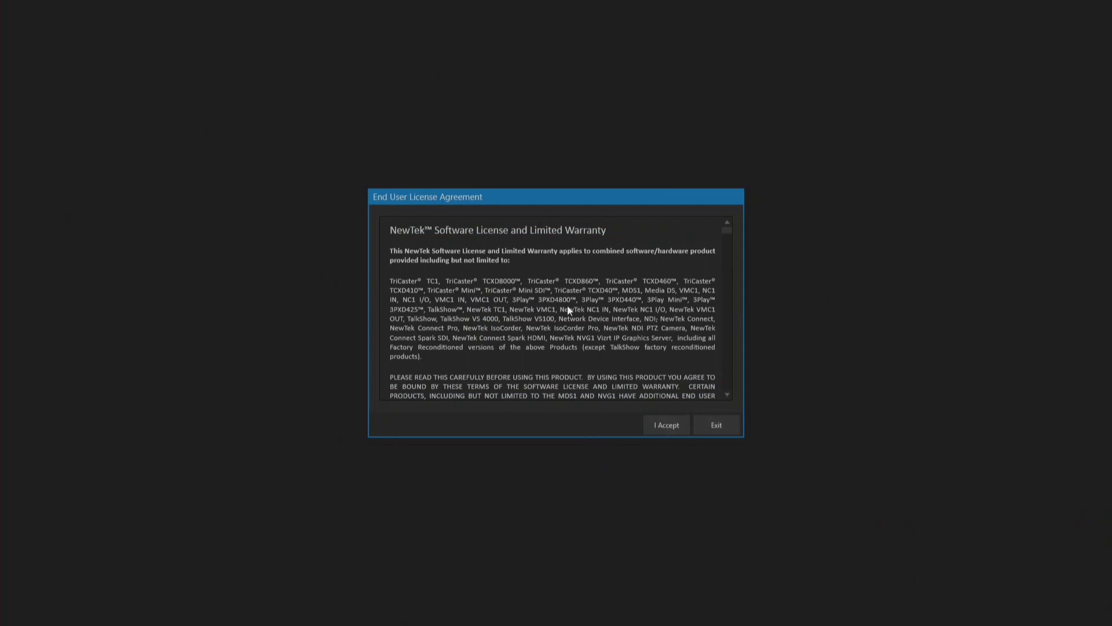
left_click(672, 427)
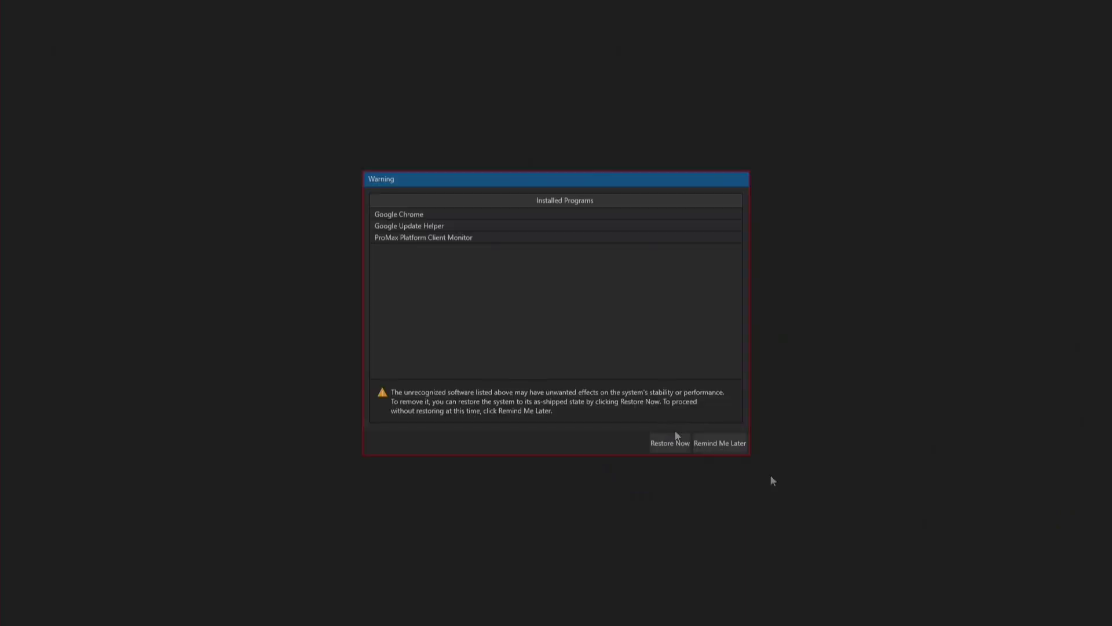
left_click(724, 440)
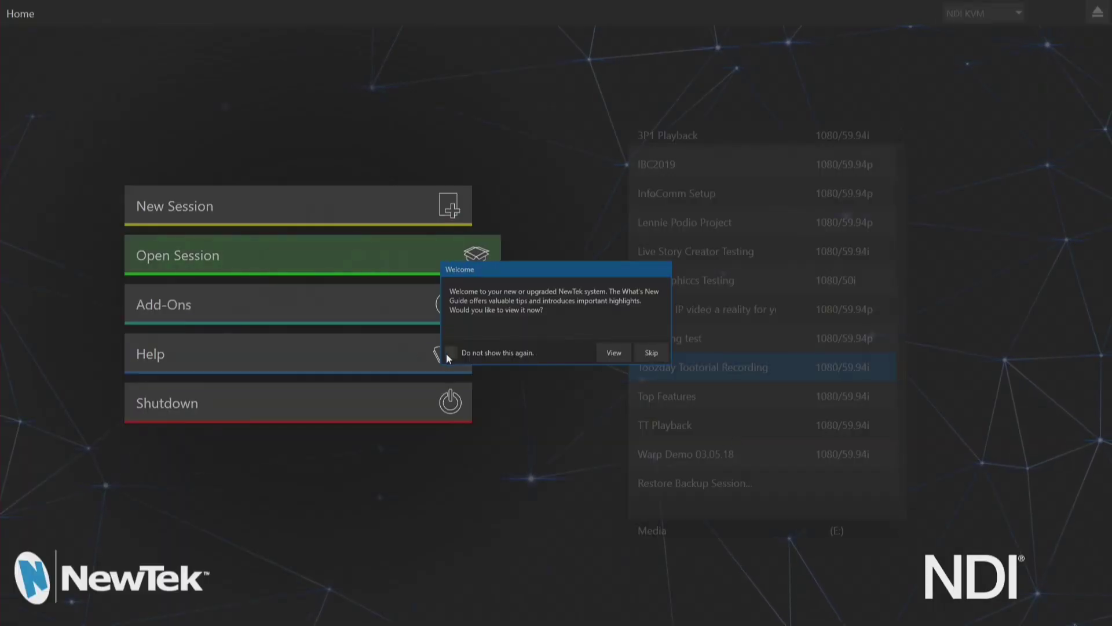
Stop the What's New guide from reappearing and view the About TC1 build info
left_click(450, 353)
left_click(652, 352)
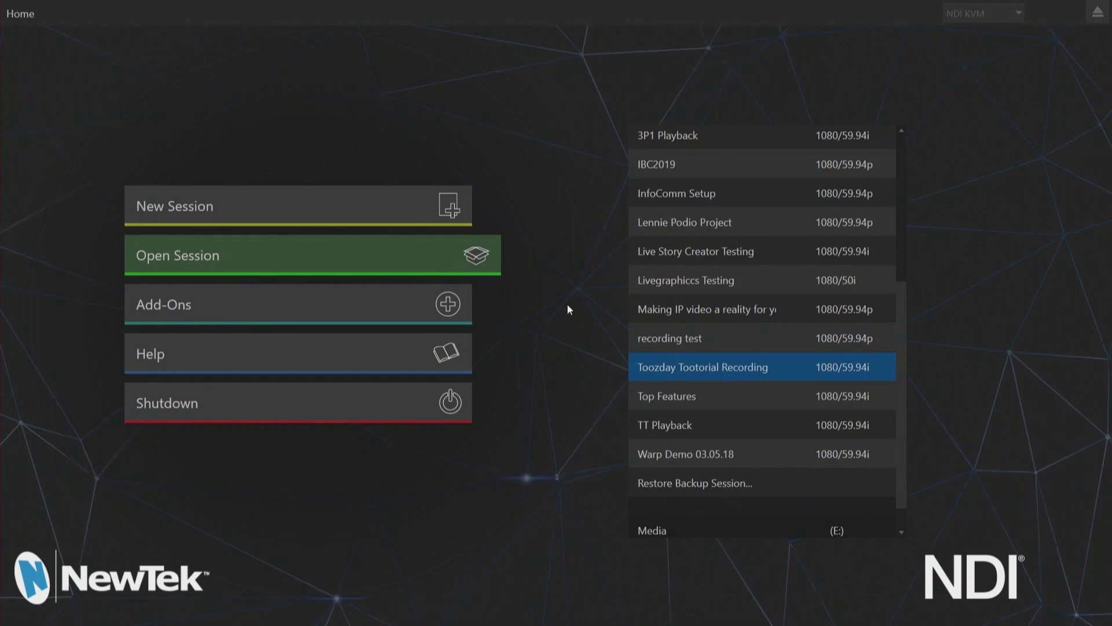
left_click(273, 352)
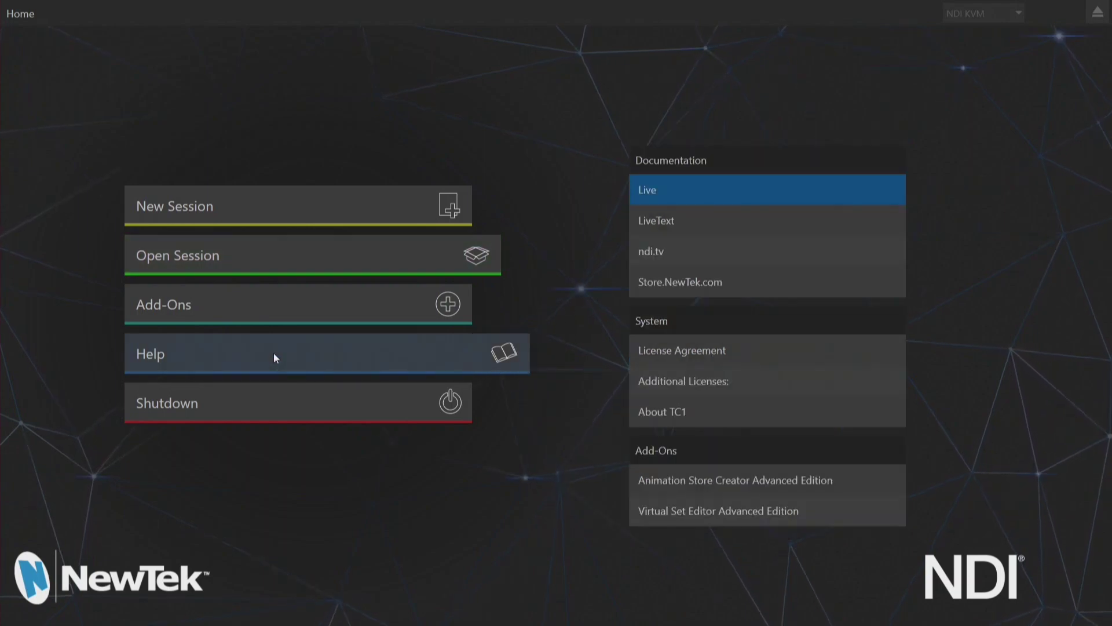
left_click(679, 413)
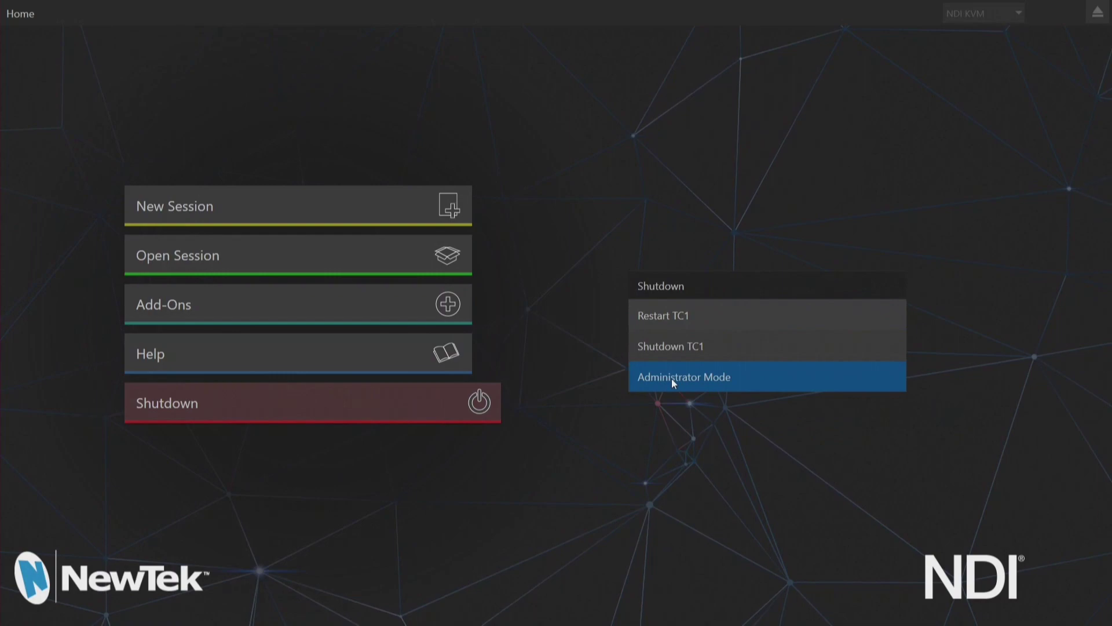
Exit TC1 to Windows from Administrator Mode
left_click(727, 378)
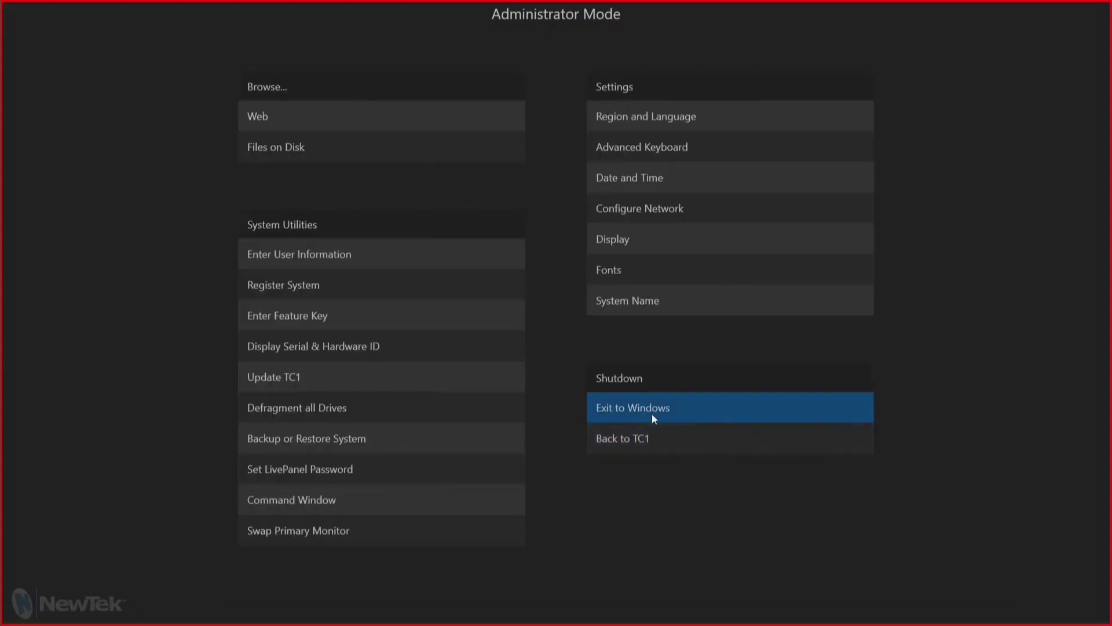
left_click(652, 411)
left_click(624, 359)
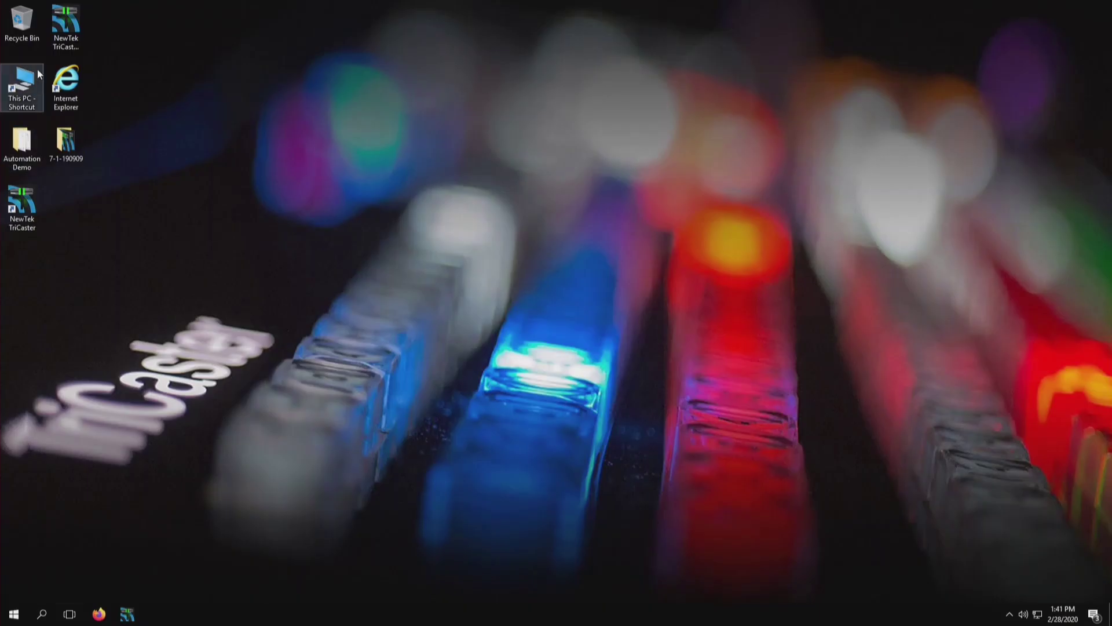
left_click(69, 86)
Launch Internet Explorer and load newtek.com/downloads
double_click(68, 85)
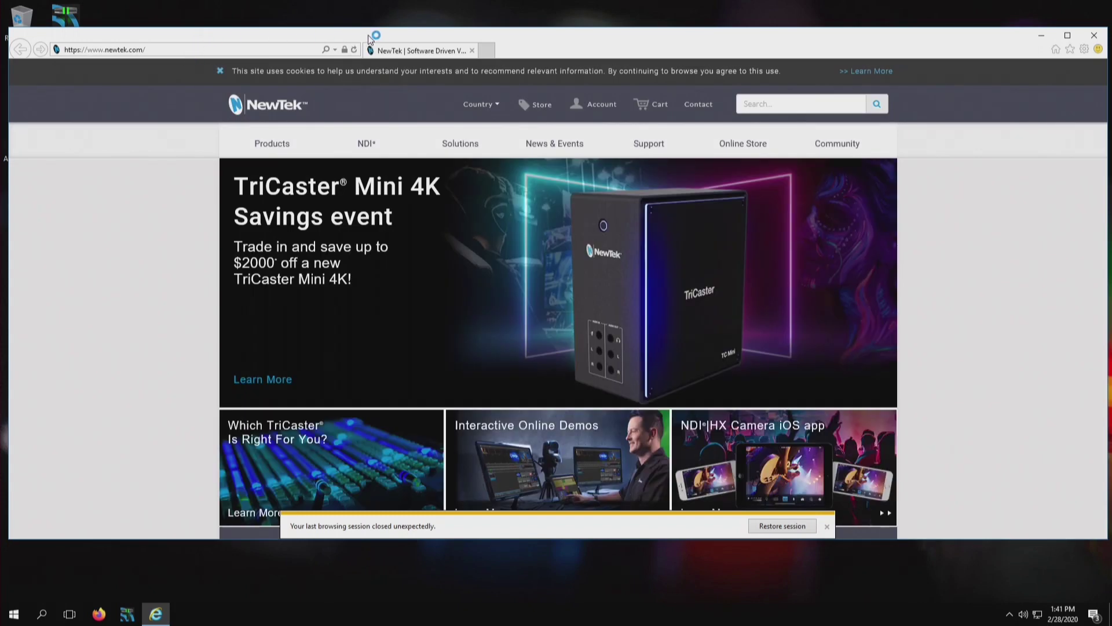
left_click(182, 53)
left_click(187, 51)
type("downloads")
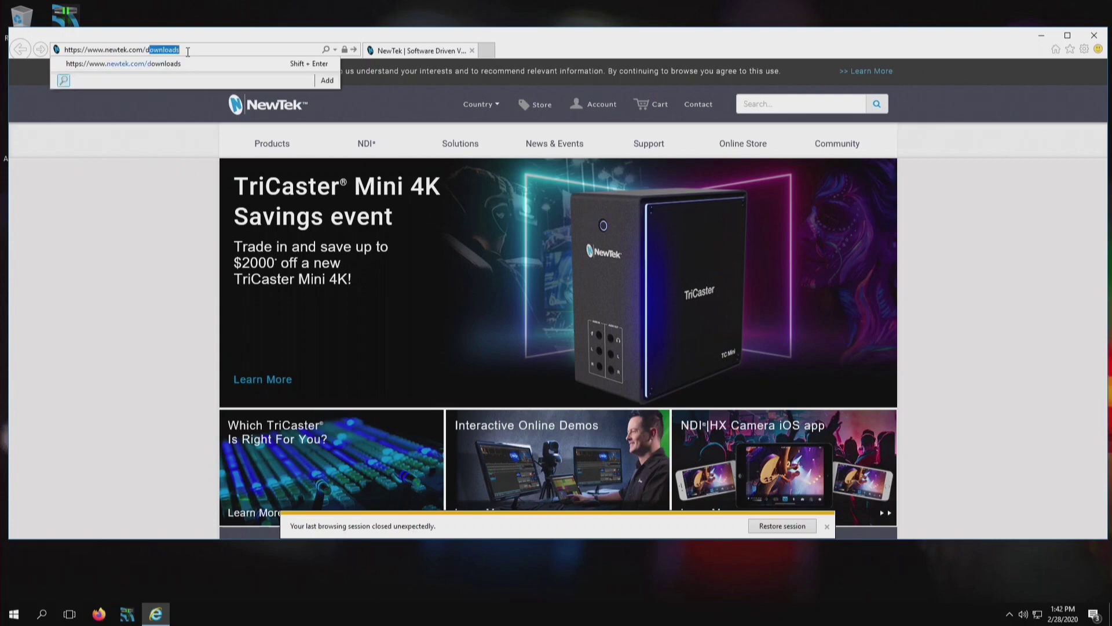
key("Return")
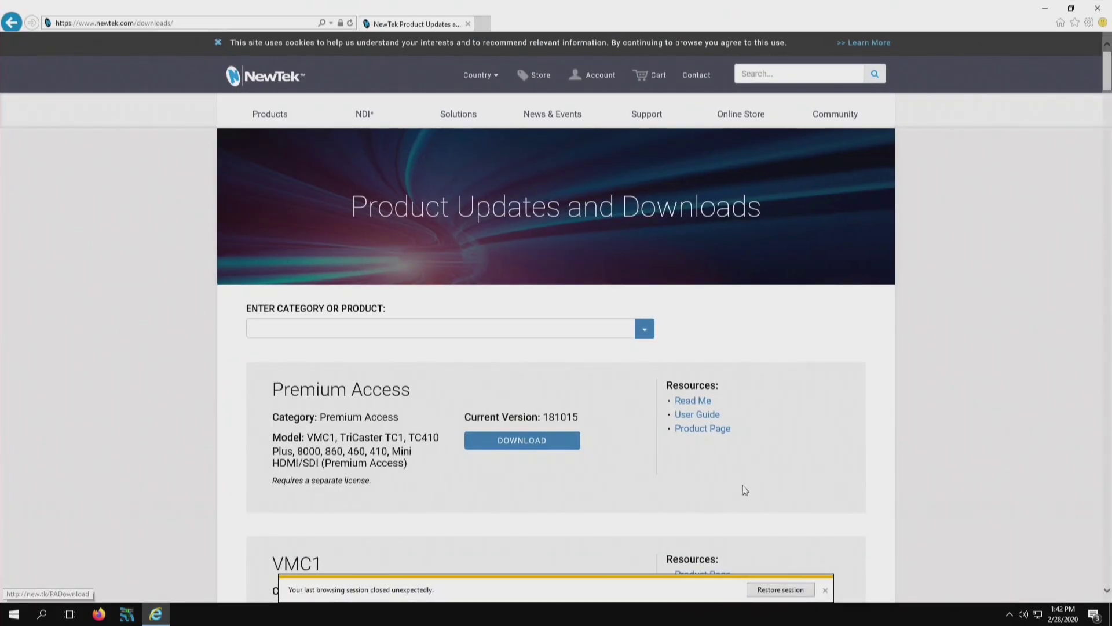
Dismiss the session-restore notice, then download and run the TriCaster TC1 setup
left_click(825, 590)
scroll(828, 579, "down", 5)
scroll(827, 580, "down", 1)
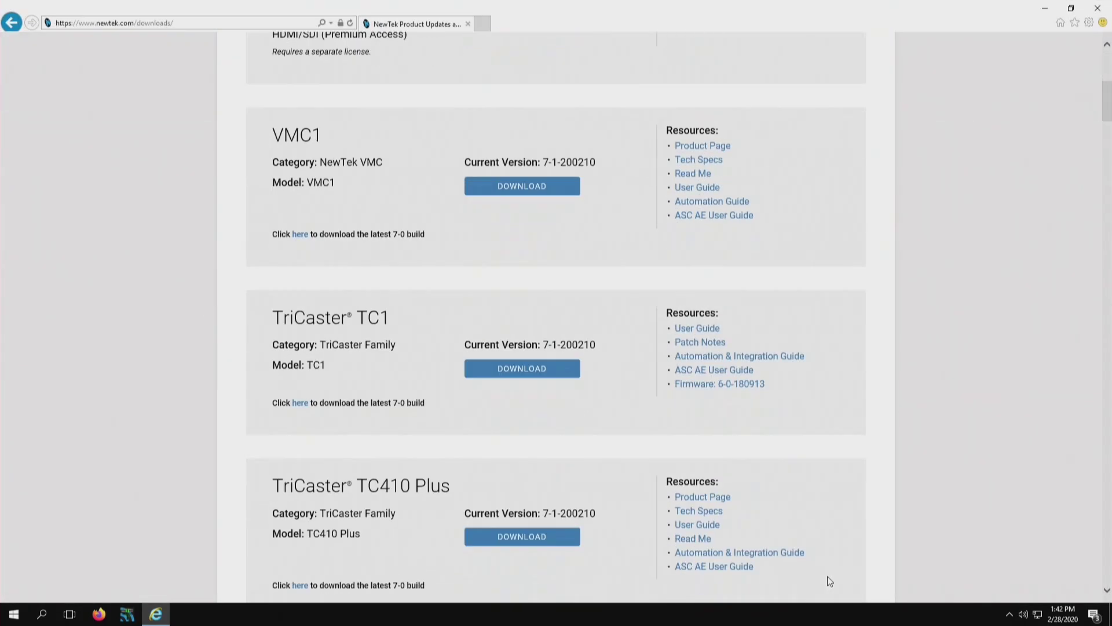
left_click(540, 376)
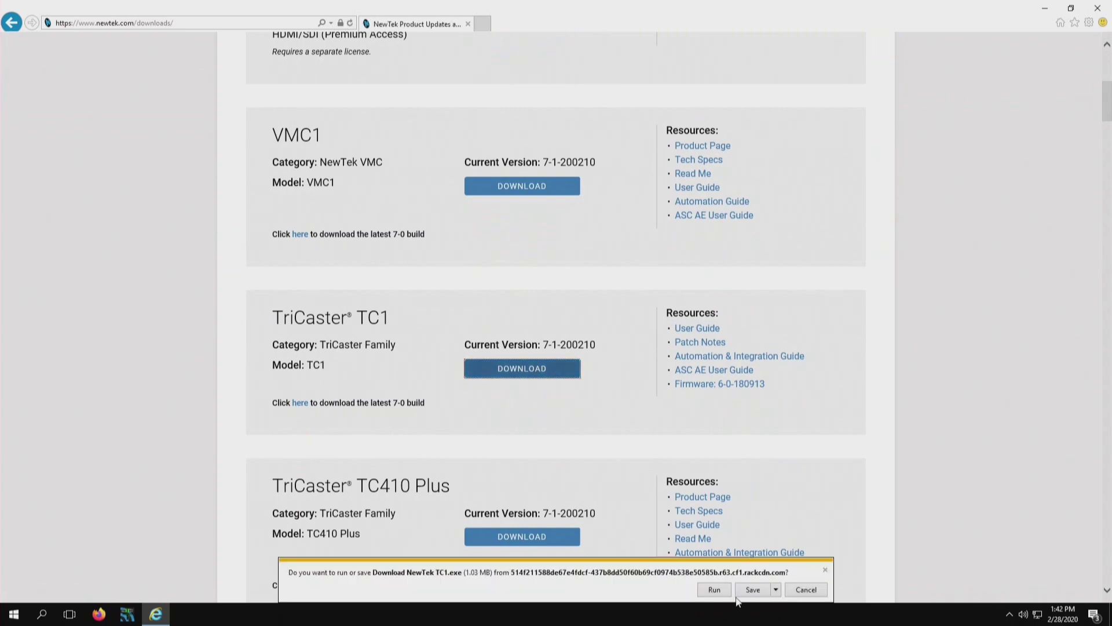
left_click(714, 589)
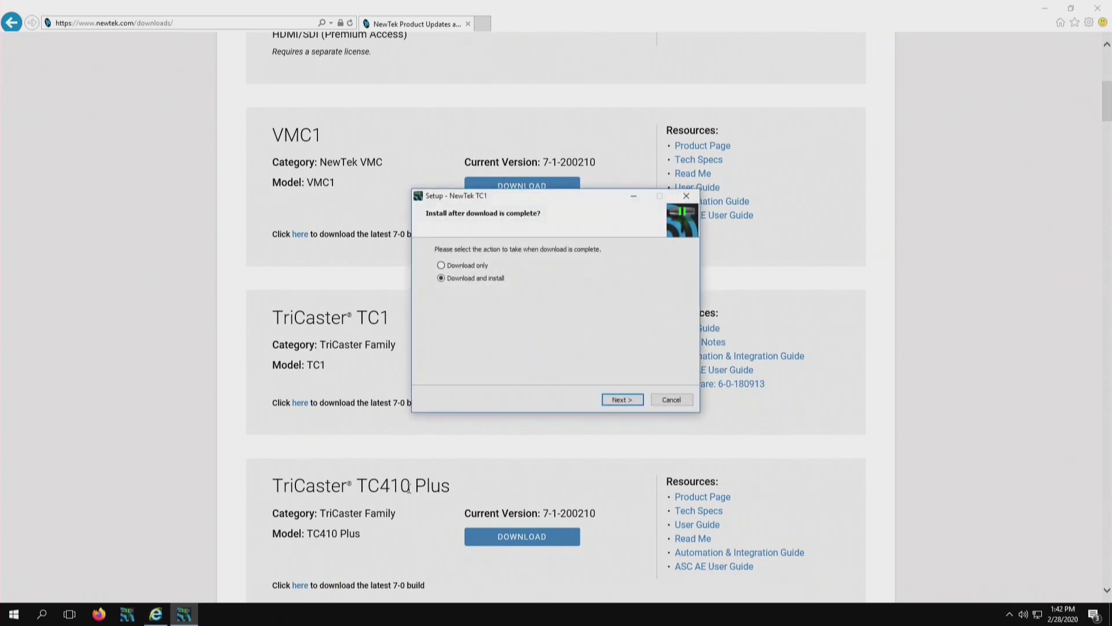
Choose Download only and accept the license, reaching the C:\TriCaster Build 2-28-2020 destination page
left_click(469, 266)
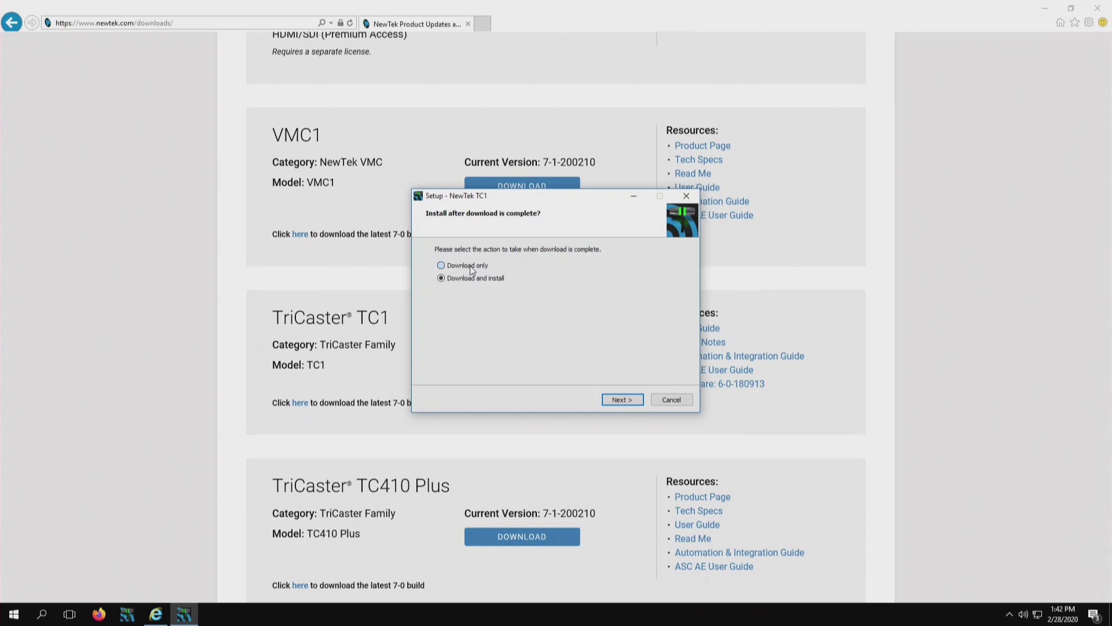
left_click(622, 400)
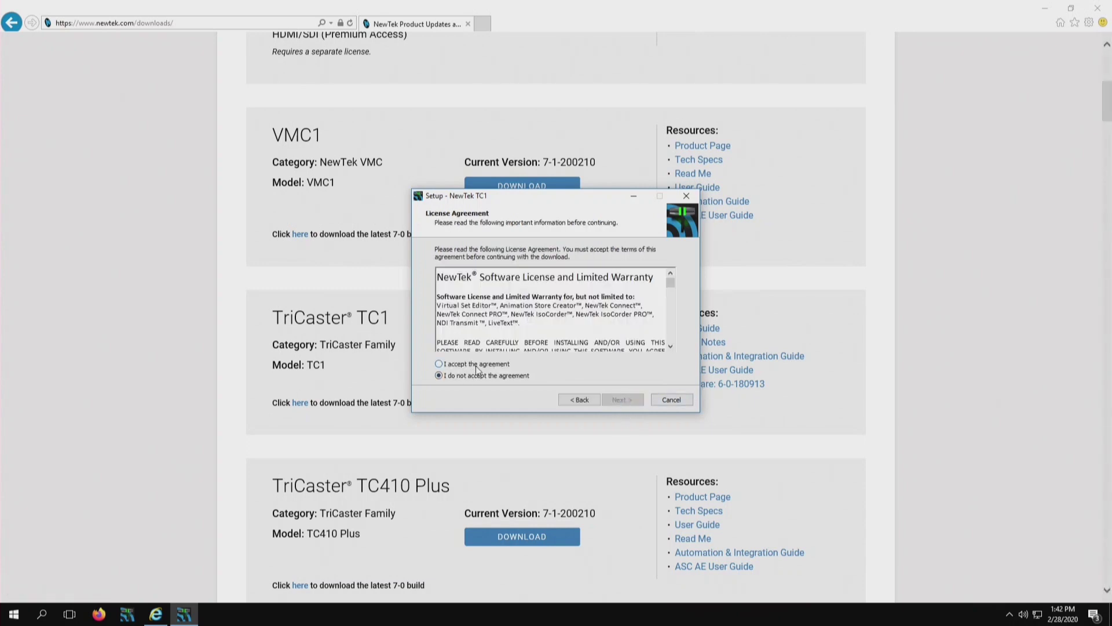
left_click(476, 365)
left_click(630, 398)
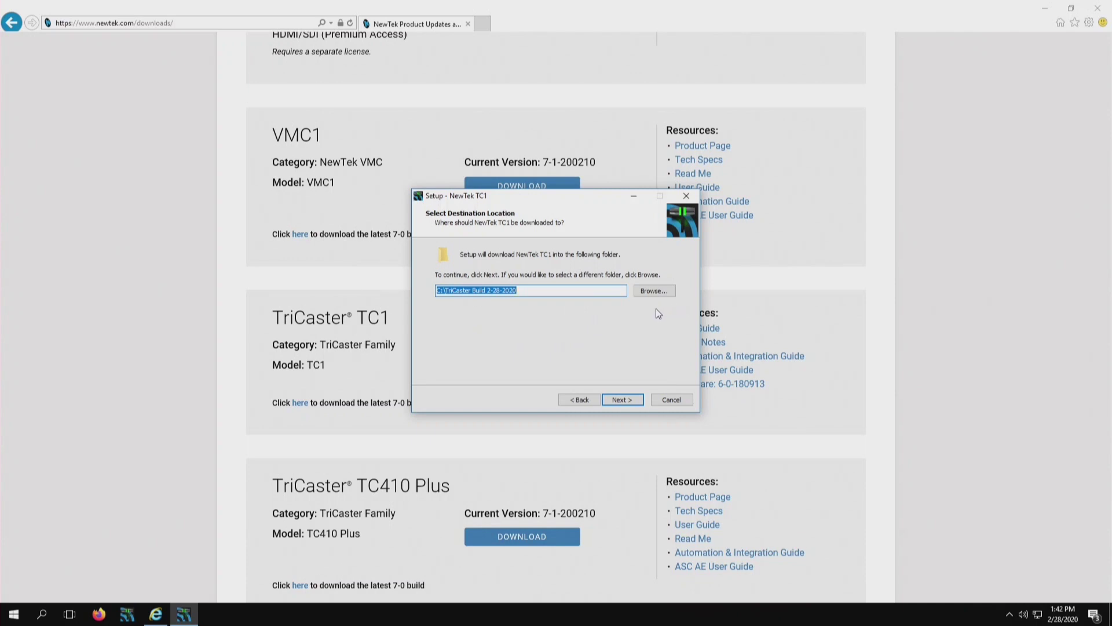
Change the download folder from C: to D:\TriCaster Build 2-28-2020
left_click(662, 292)
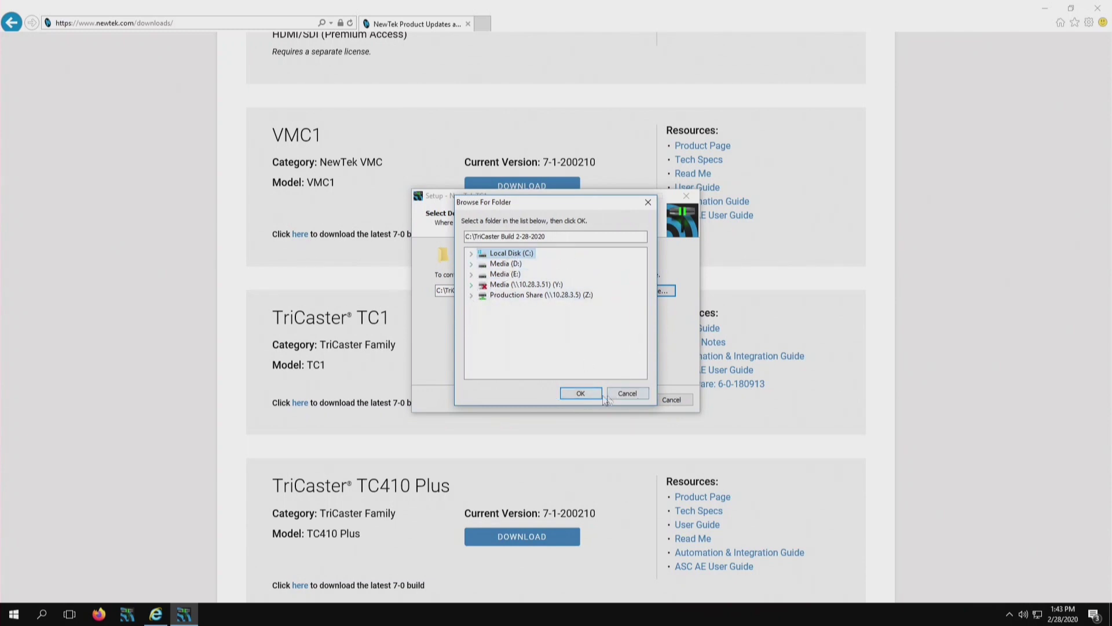
left_click(626, 394)
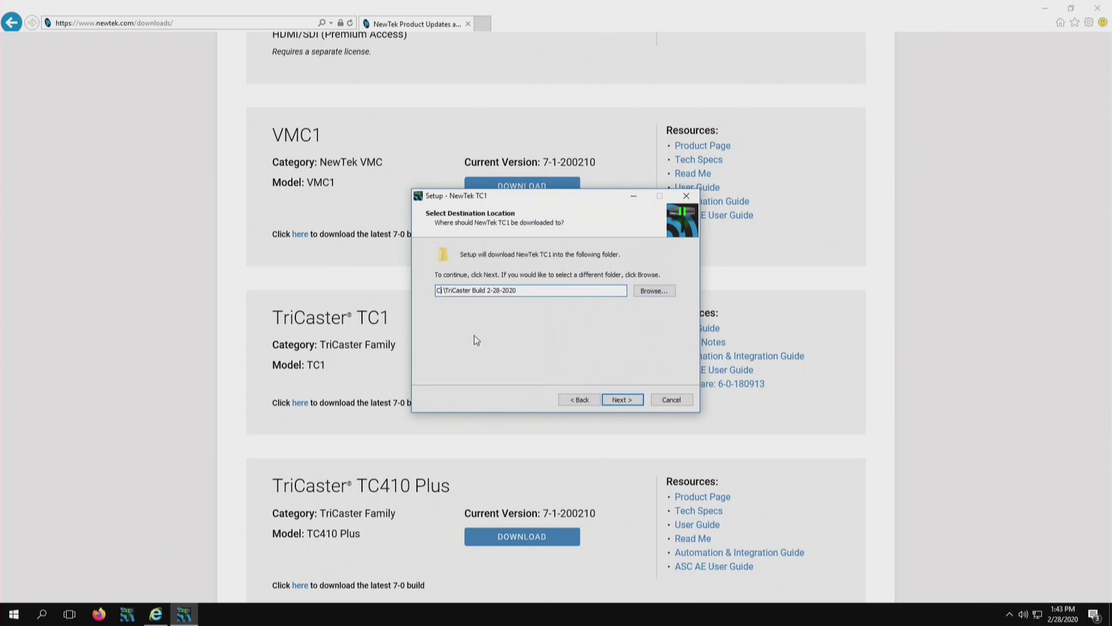
key("Delete")
key("Delete")
type("D")
left_click(623, 401)
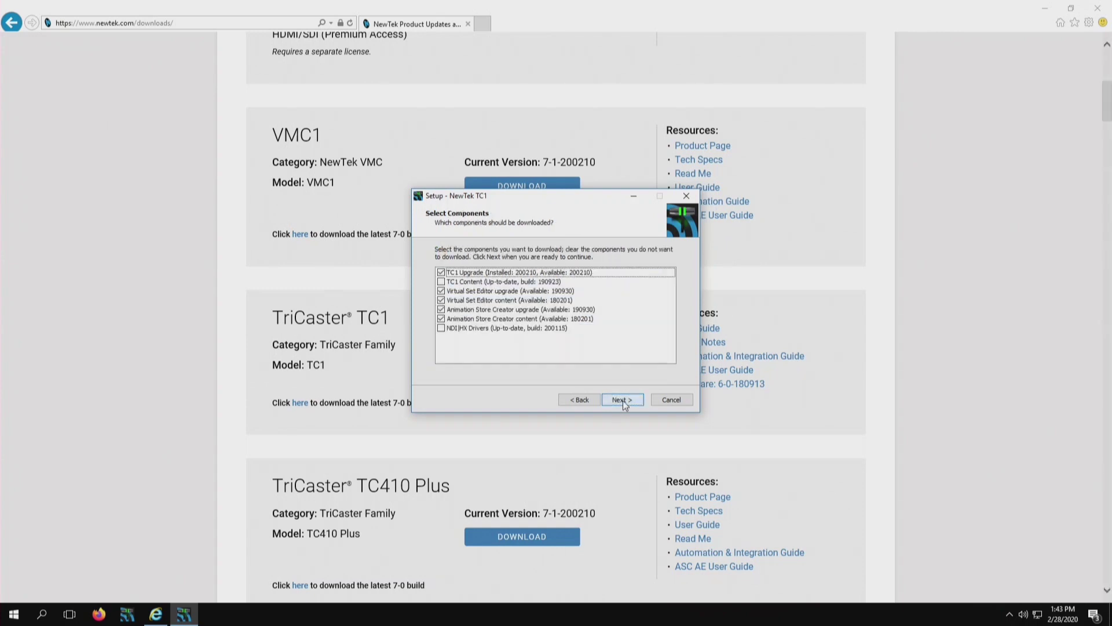
Exclude the Virtual Set Editor and Animation Store Creator items, then download only the TC1 Upgrade
left_click(450, 291)
left_click(449, 300)
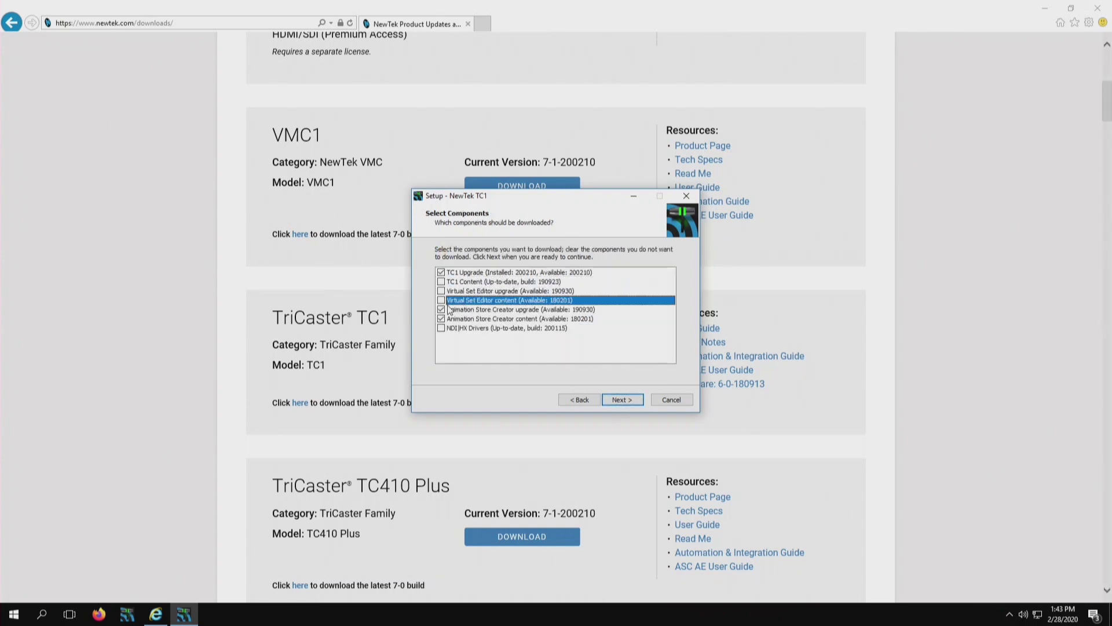
left_click(450, 309)
left_click(456, 318)
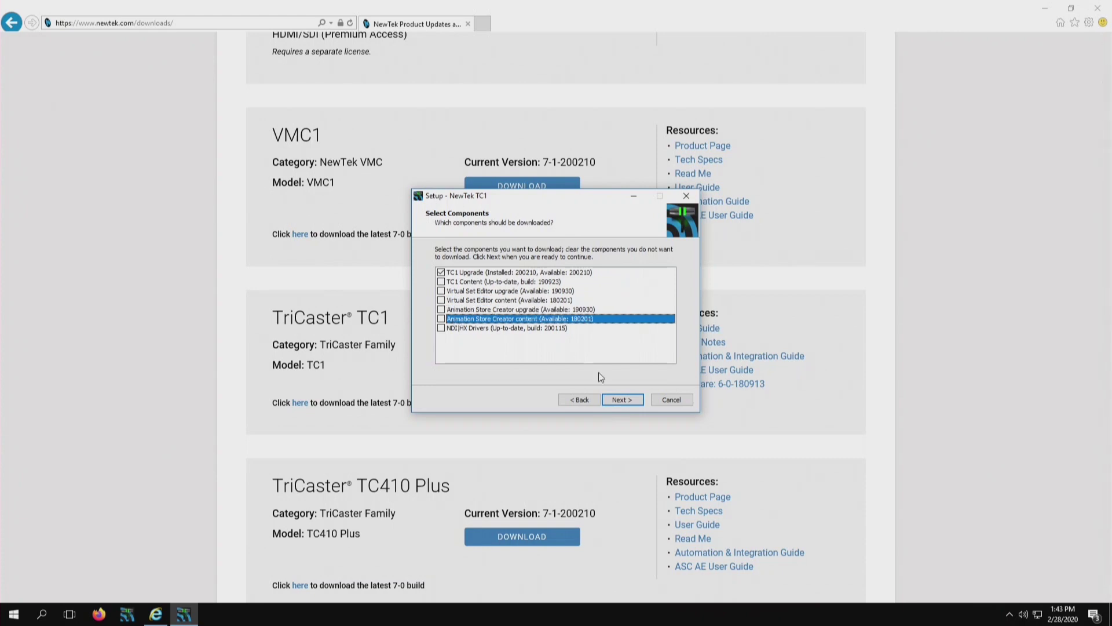
left_click(623, 400)
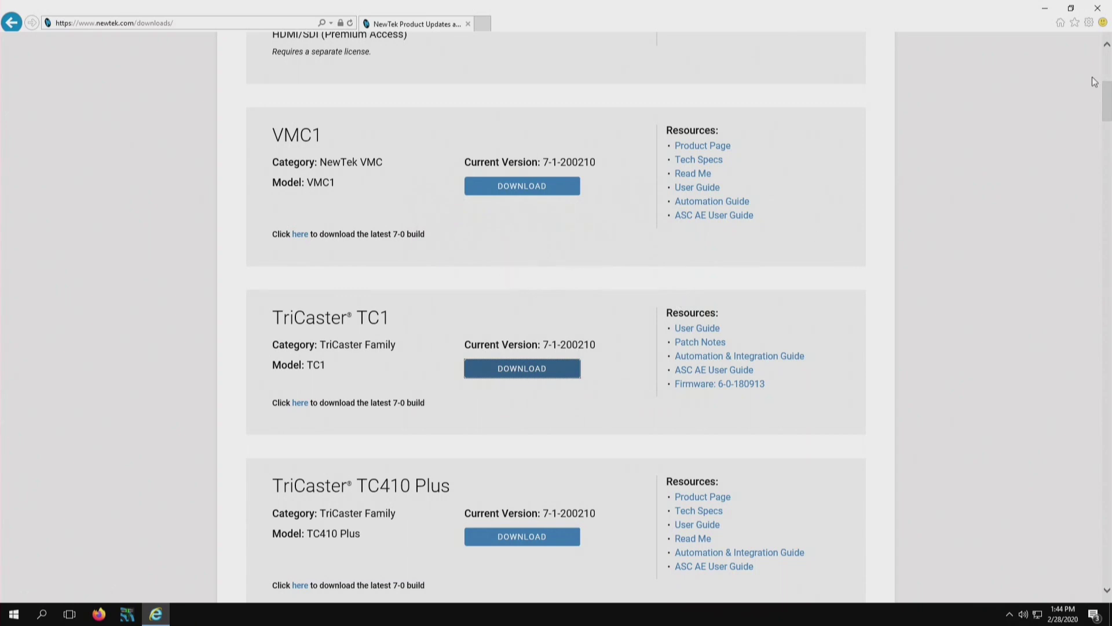
Close the browser and open the TriCaster Build 2-28-2020 folder on Media (D:) via This PC
left_click(1099, 12)
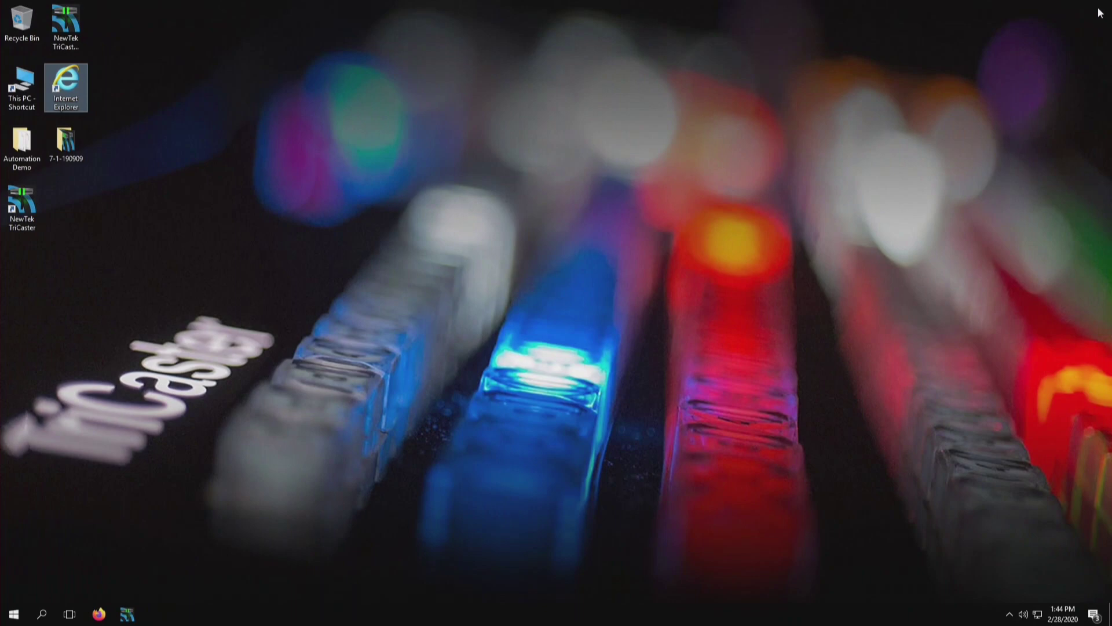
double_click(21, 84)
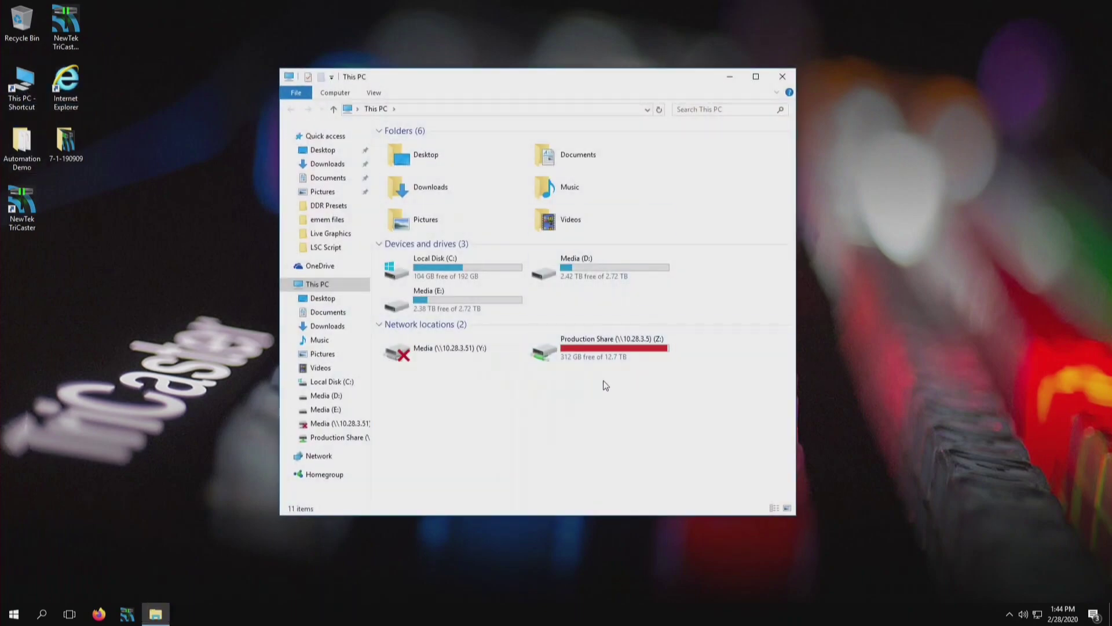
left_click(592, 267)
double_click(592, 265)
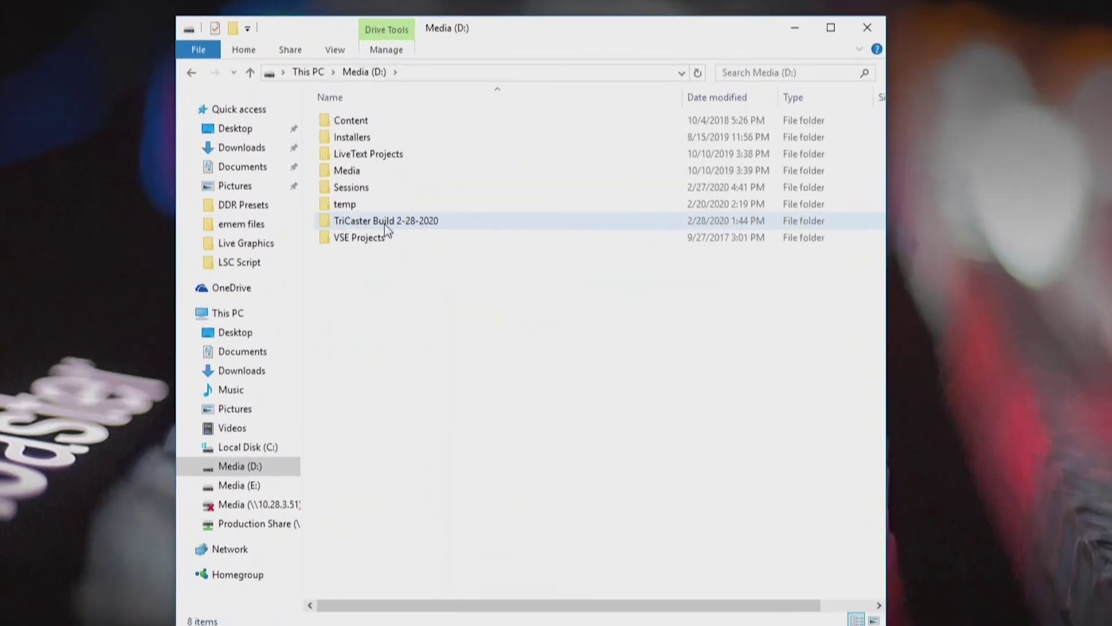
mouse_move(431, 219)
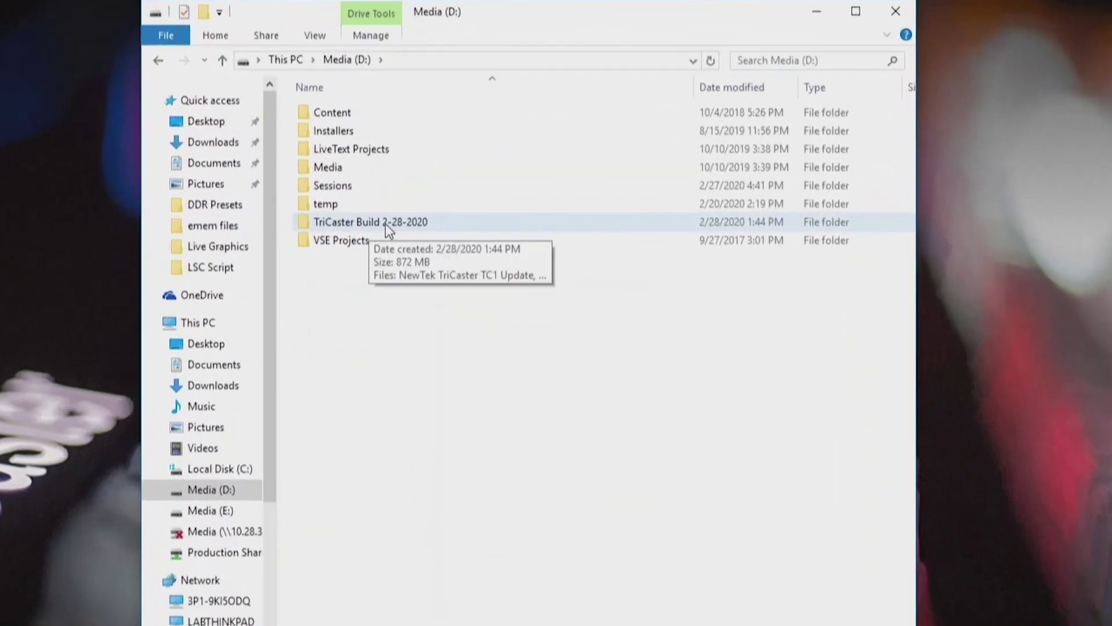
double_click(401, 222)
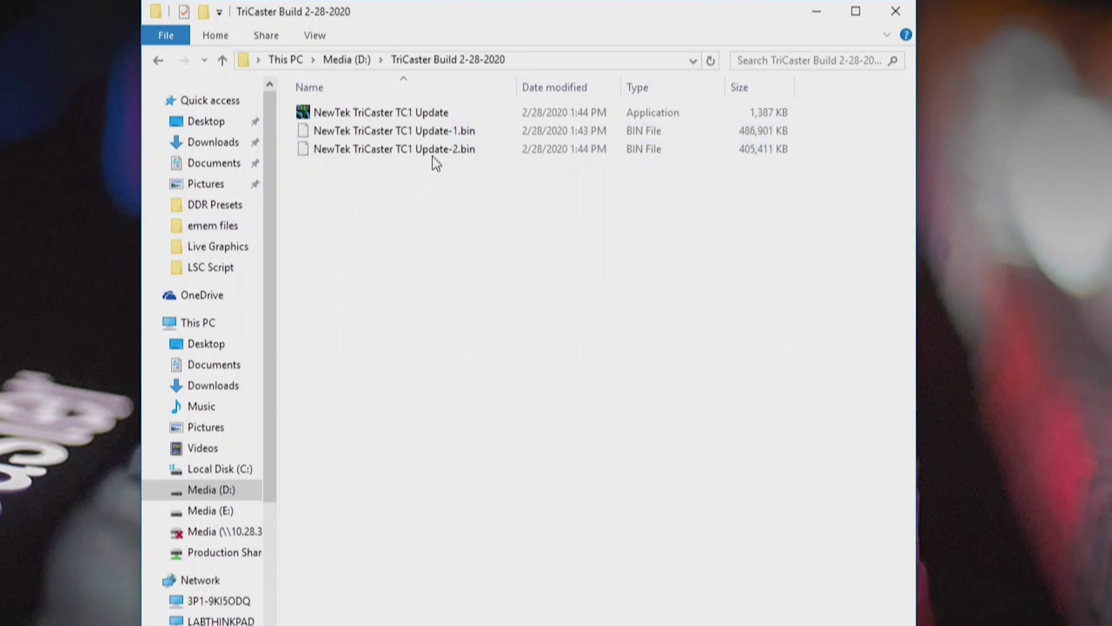
Review the TC1 Update application and two .bin files, then launch the TC1 Update installer
left_click(439, 113)
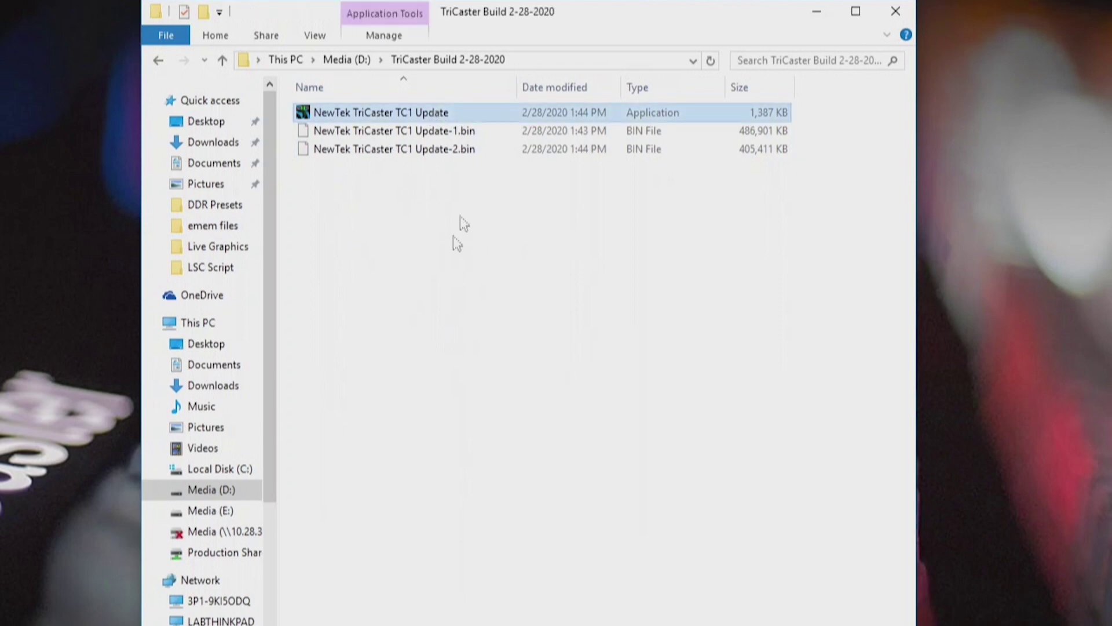
left_click(463, 132)
left_click(465, 149)
left_click(468, 132)
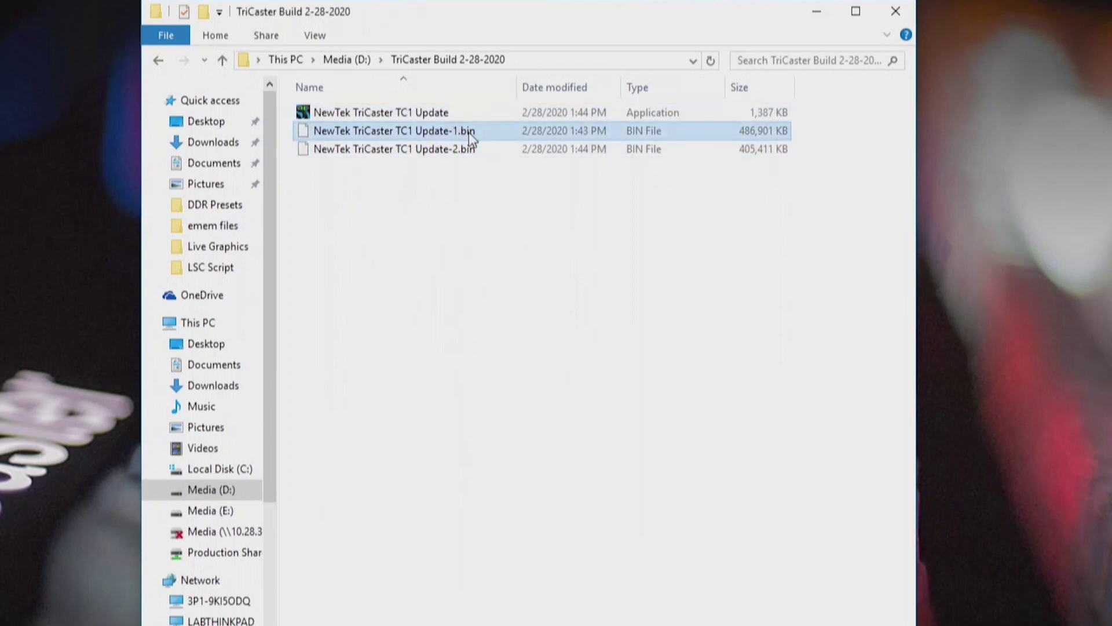
left_click(451, 113)
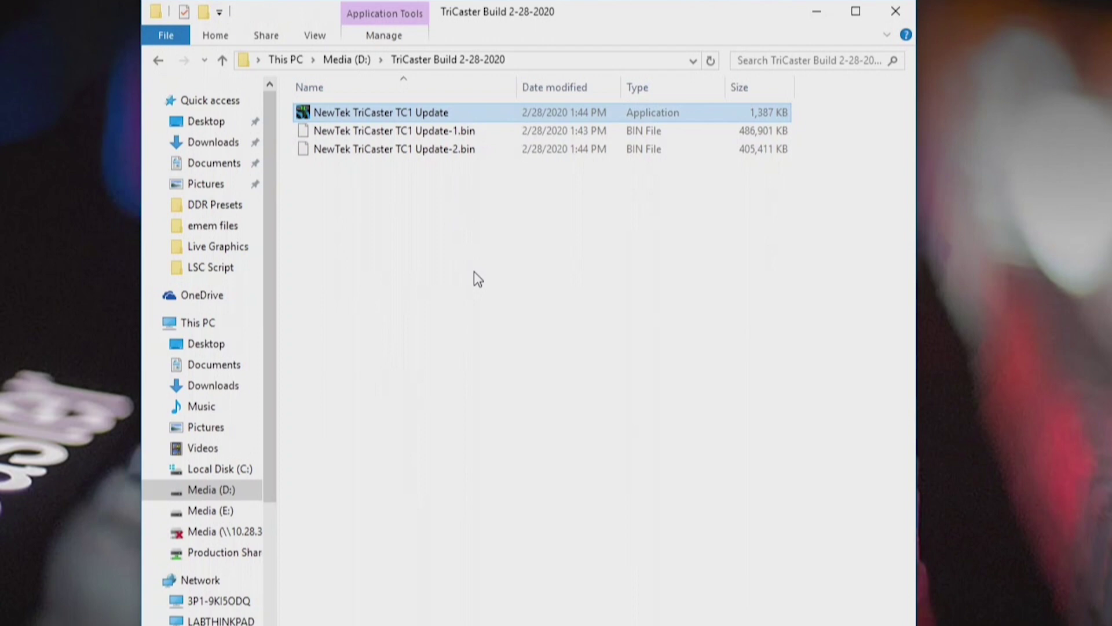
left_click(537, 473)
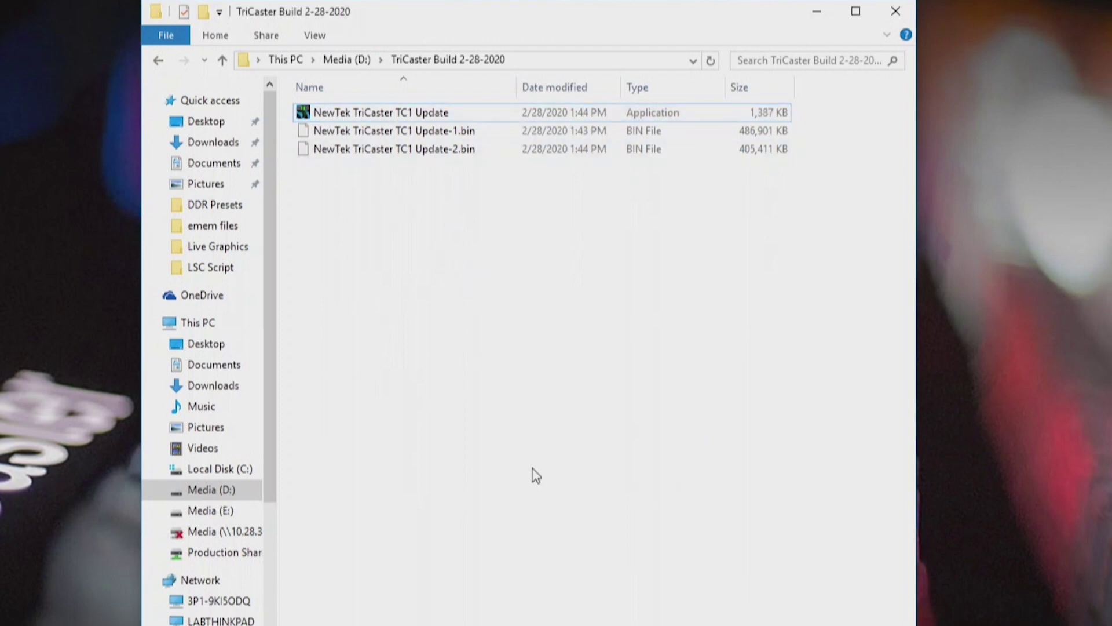
double_click(335, 113)
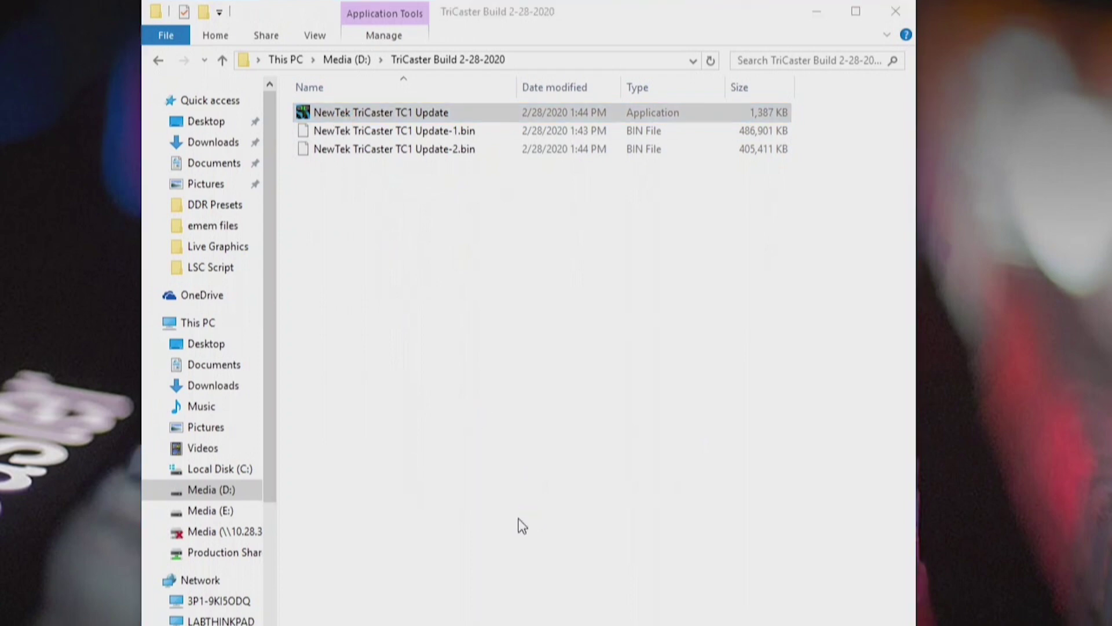
Accept the TC1 Setup license agreement, skip the update information, and begin installing
left_click(463, 446)
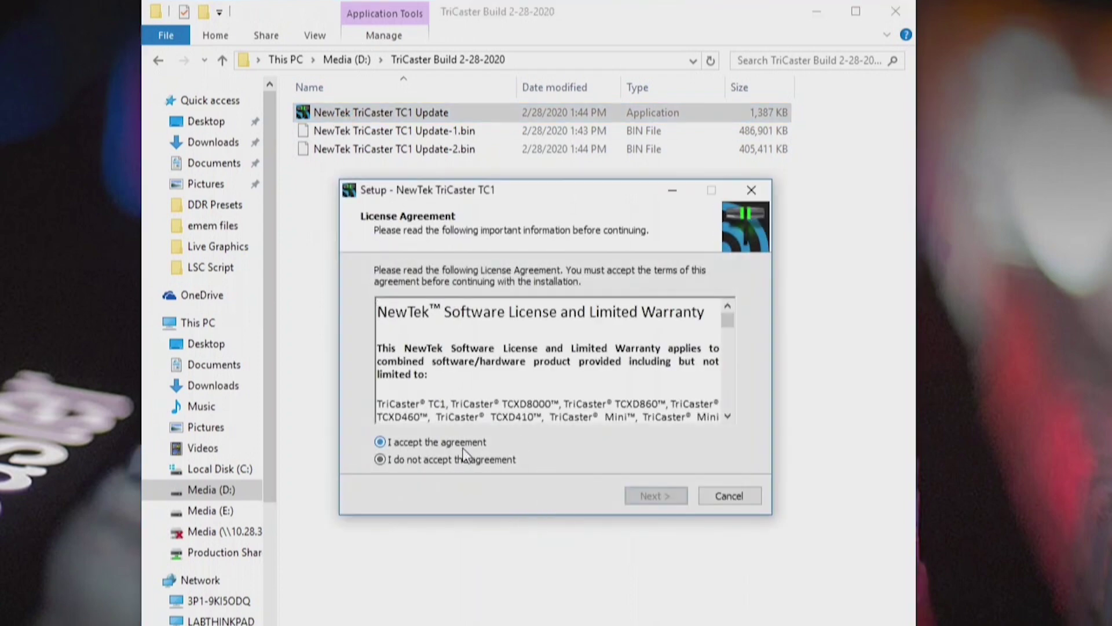
left_click(655, 493)
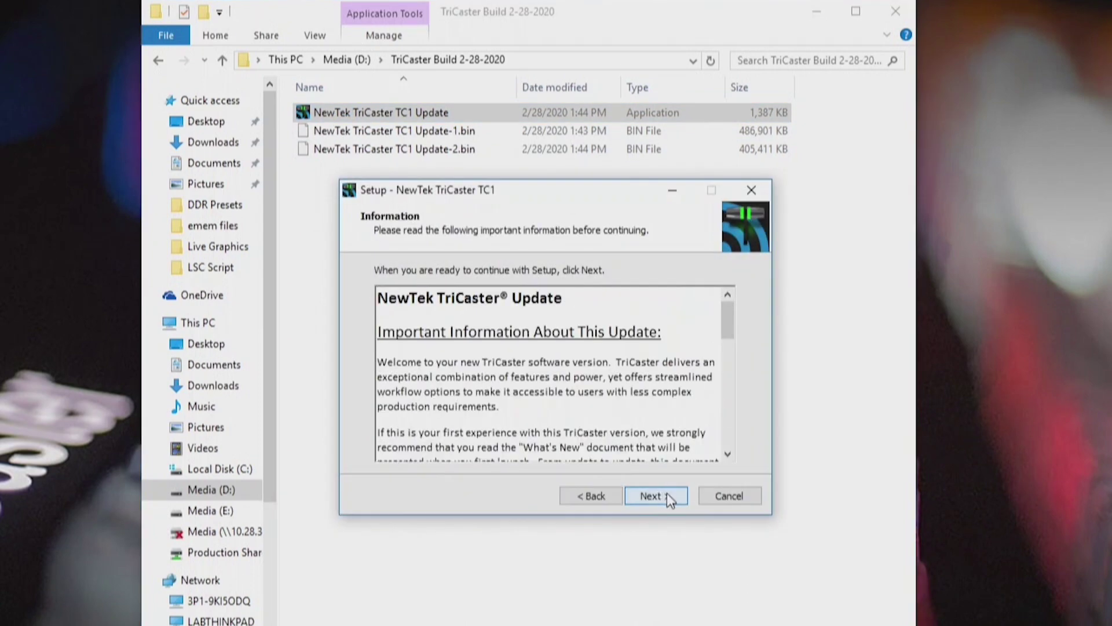
left_click(666, 494)
left_click(669, 497)
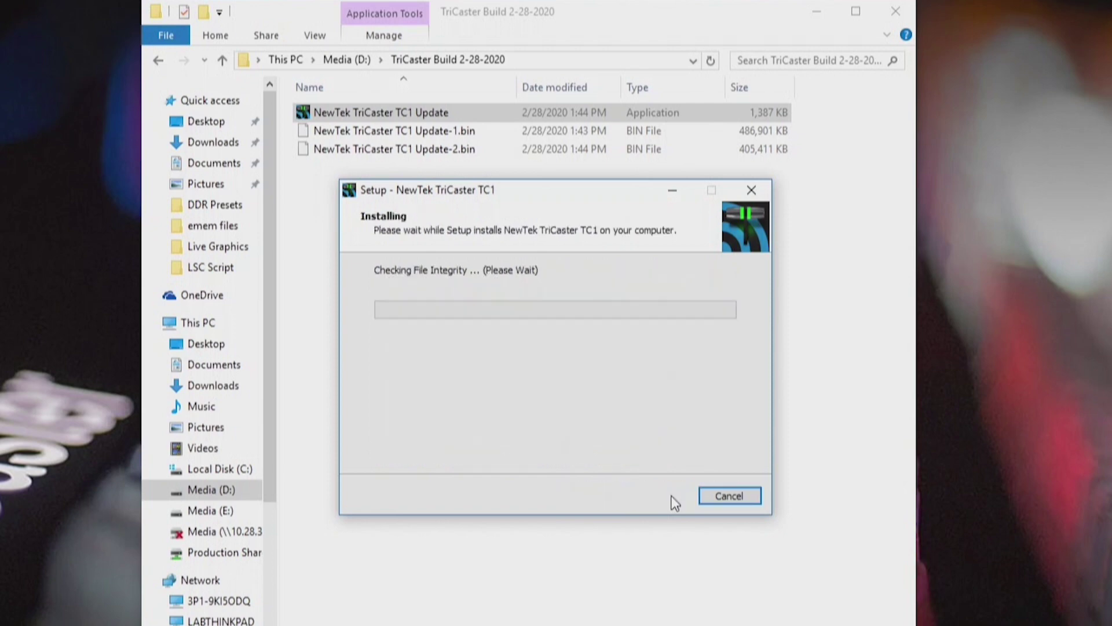